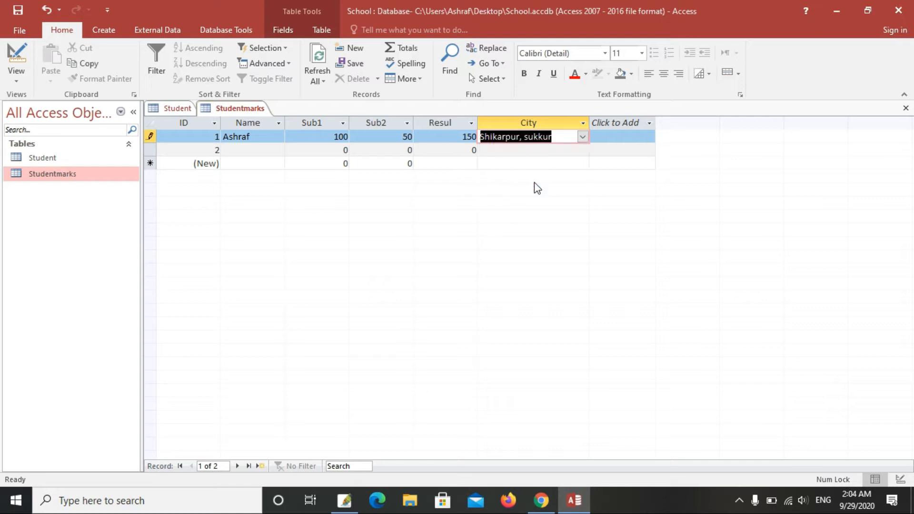
# - Review the City field's list values and label in the Lookup Wizard, and cancel it
pyautogui.click(538, 155)
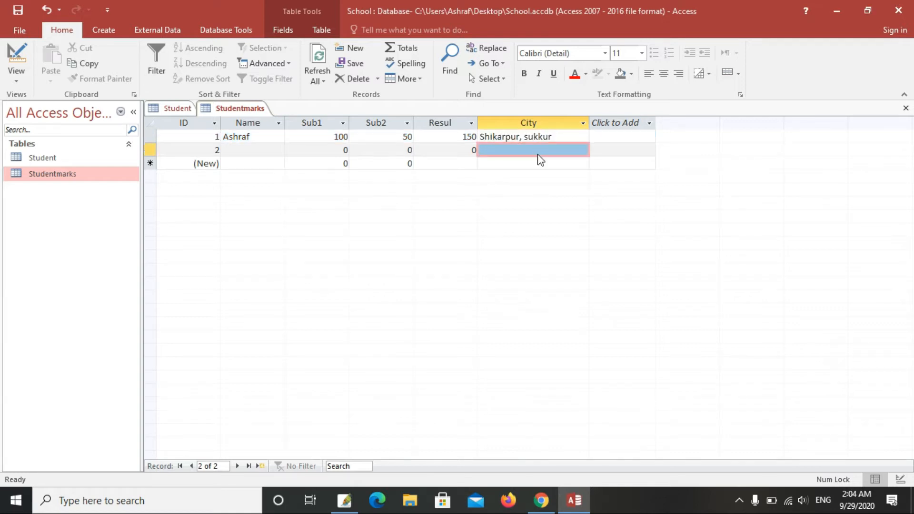
pyautogui.press('Tab')
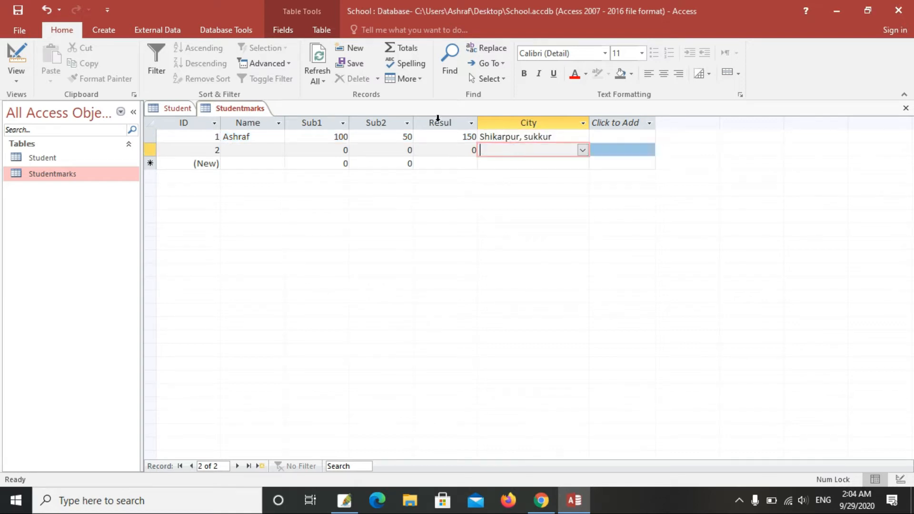
pyautogui.click(283, 32)
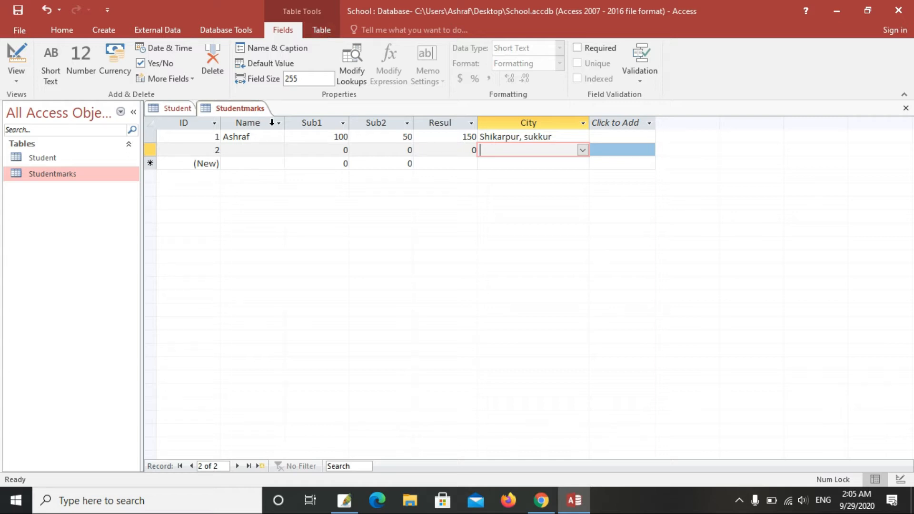
pyautogui.moveTo(457, 137); pyautogui.dragTo(488, 138)
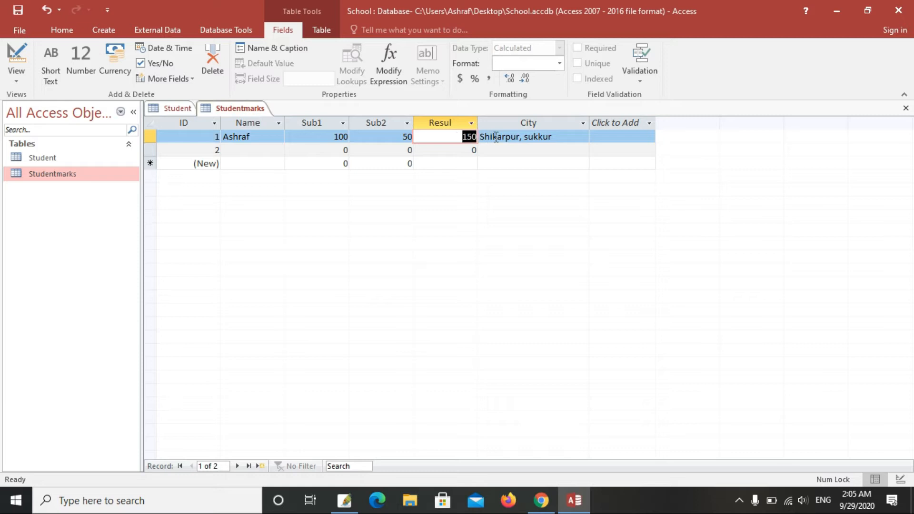
pyautogui.click(494, 137)
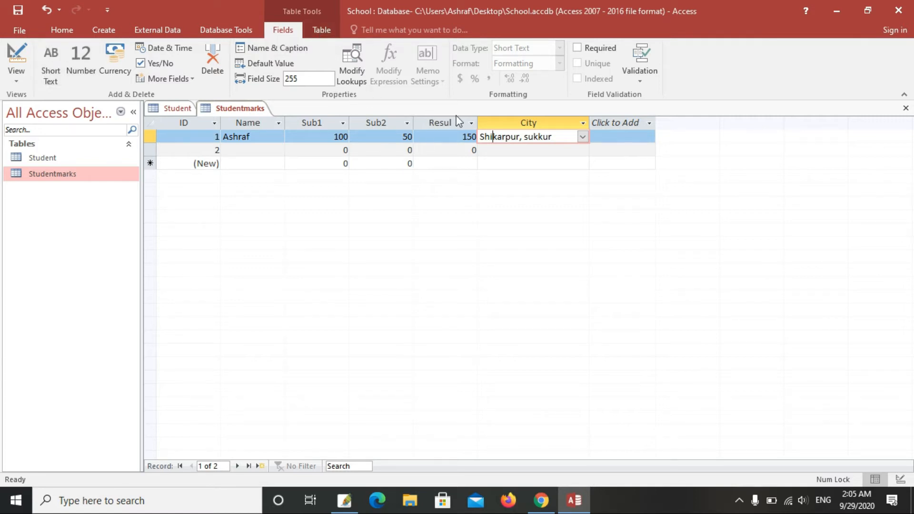
pyautogui.click(356, 70)
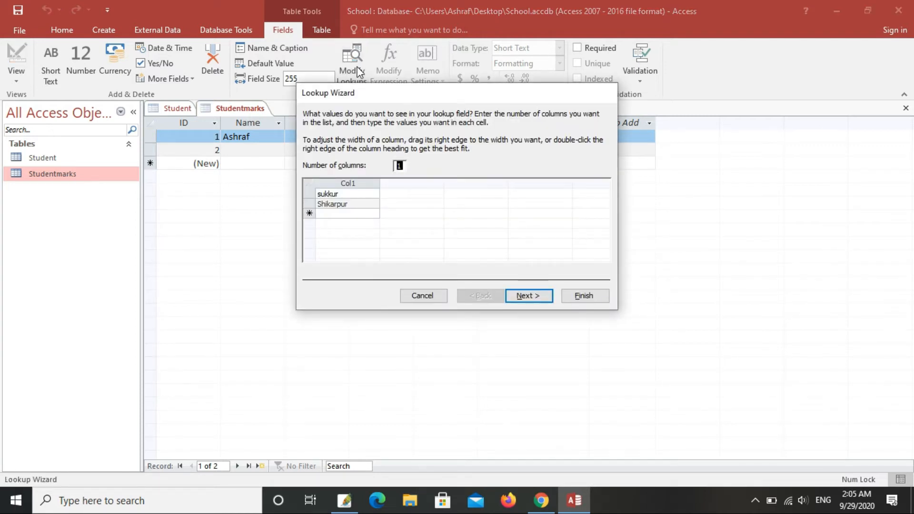
pyautogui.click(522, 298)
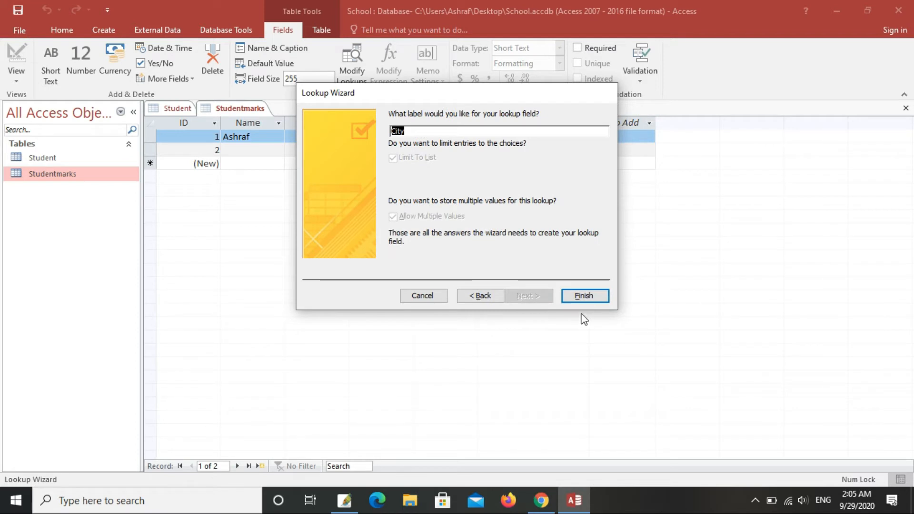
pyautogui.click(421, 296)
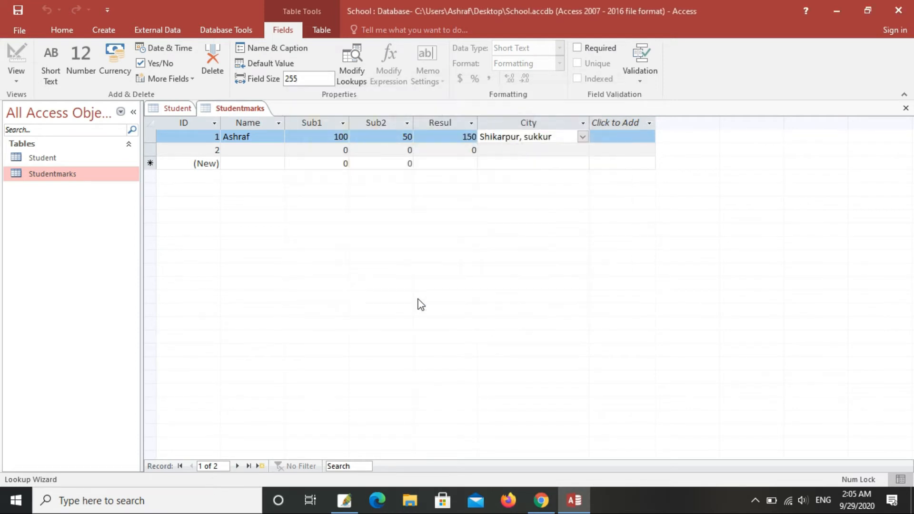
# - Review the Studentmarks table's properties for ordering, filtering and orientation, and cancel the dialog
pyautogui.click(611, 137)
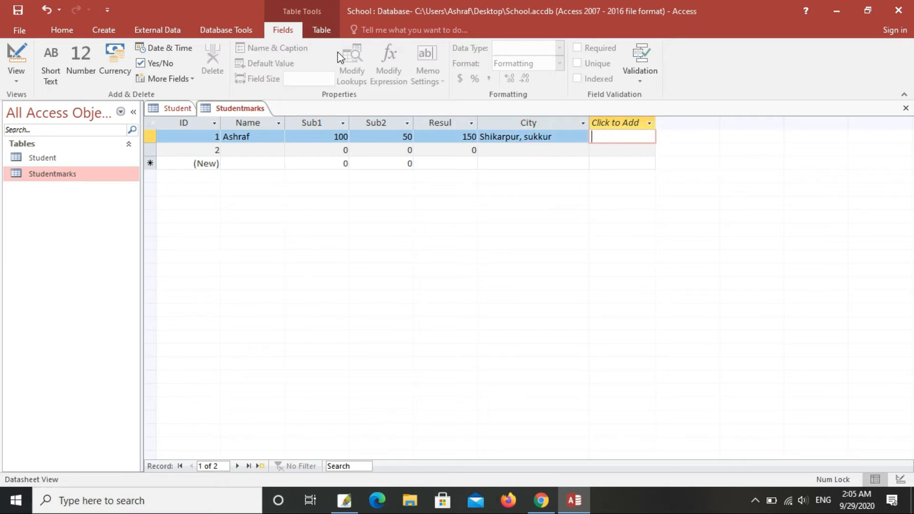
pyautogui.click(320, 30)
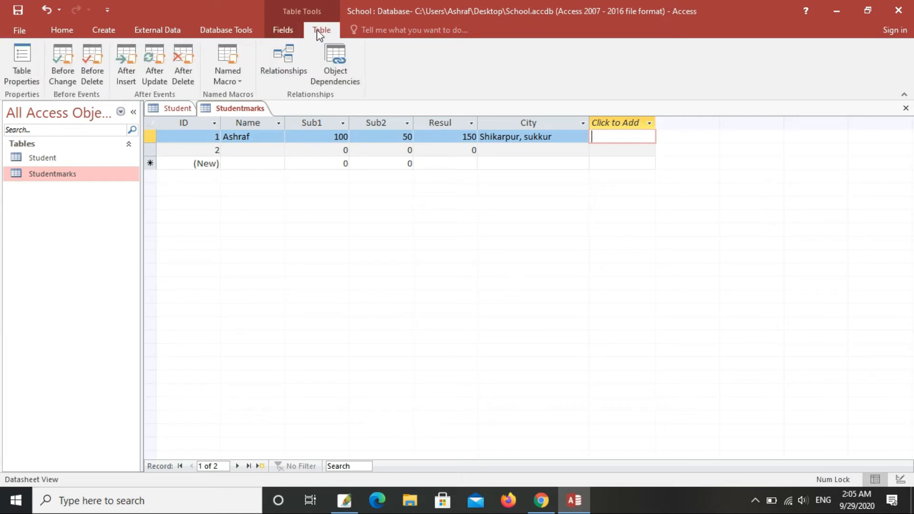
pyautogui.click(30, 67)
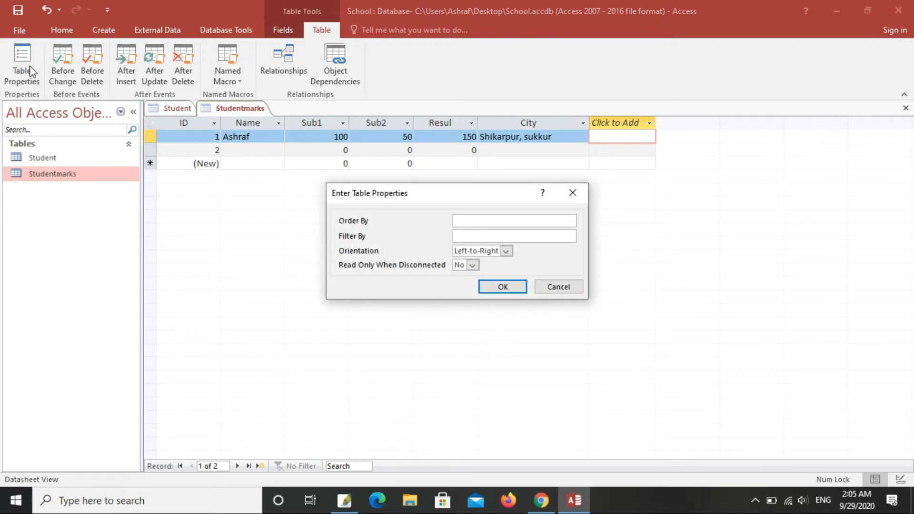
pyautogui.moveTo(389, 191); pyautogui.dragTo(221, 196)
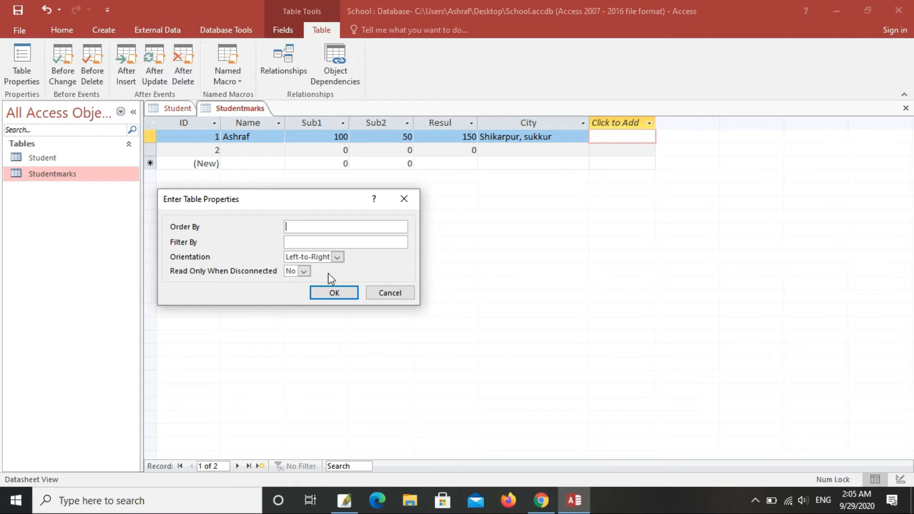
pyautogui.click(384, 295)
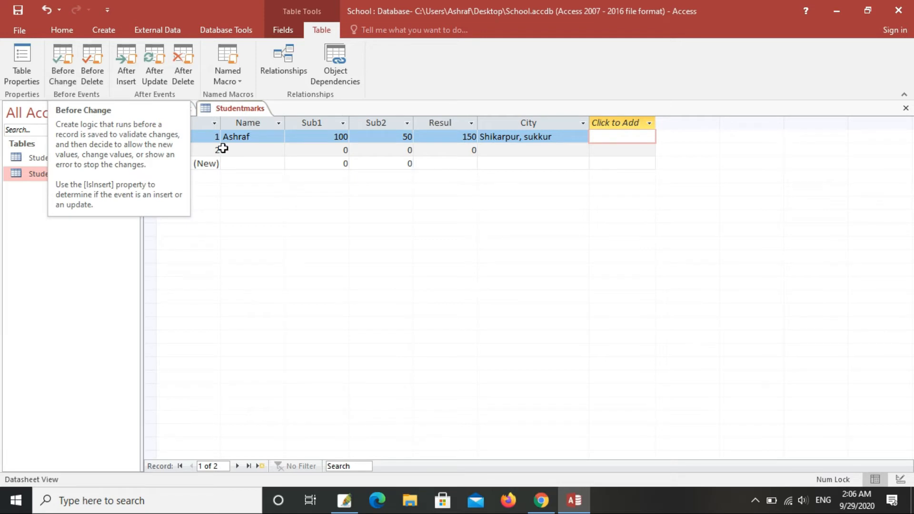
# - Add a Short Text field named Grade after the City field in the Studentmarks table
pyautogui.click(339, 137)
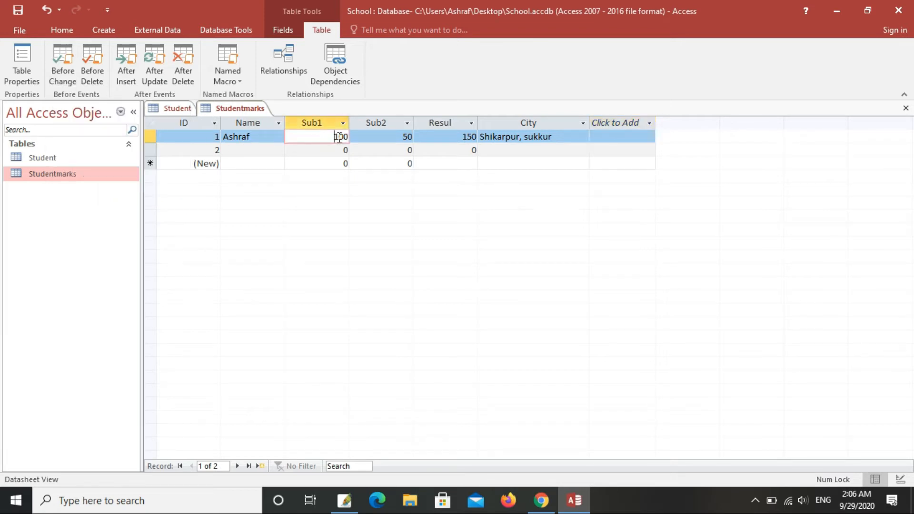
pyautogui.click(382, 138)
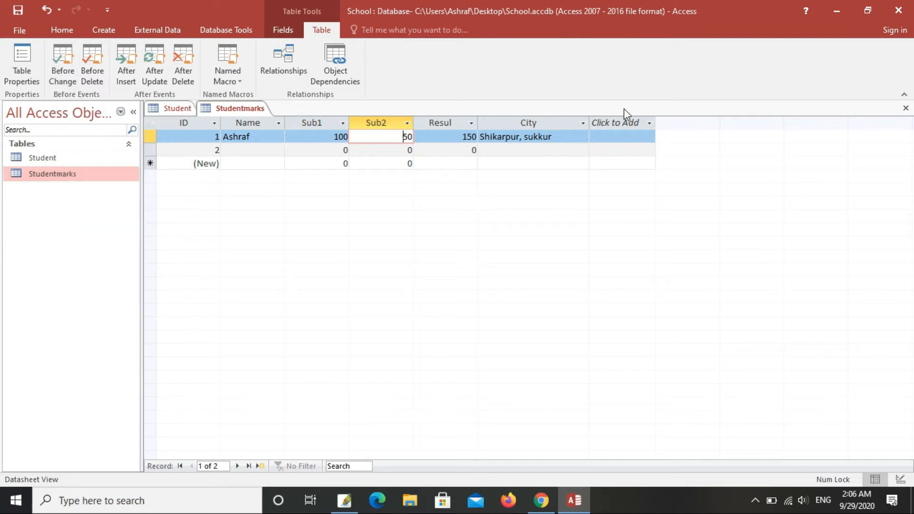
pyautogui.click(623, 123)
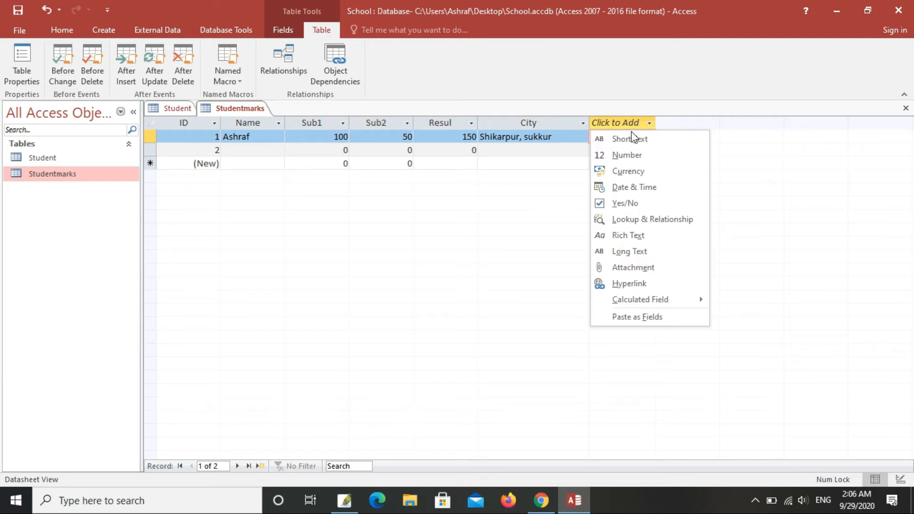
pyautogui.click(633, 139)
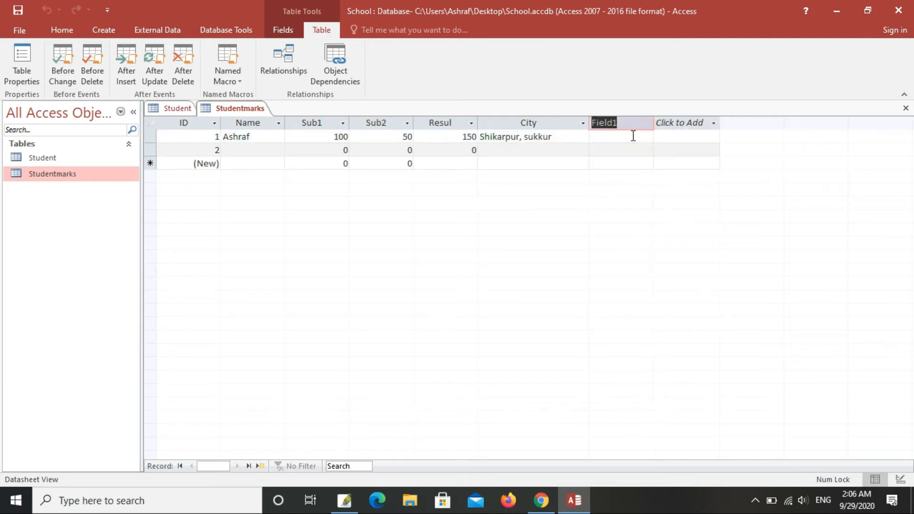
pyautogui.press('BackSpace')
pyautogui.write('Grade')
pyautogui.press('Return')
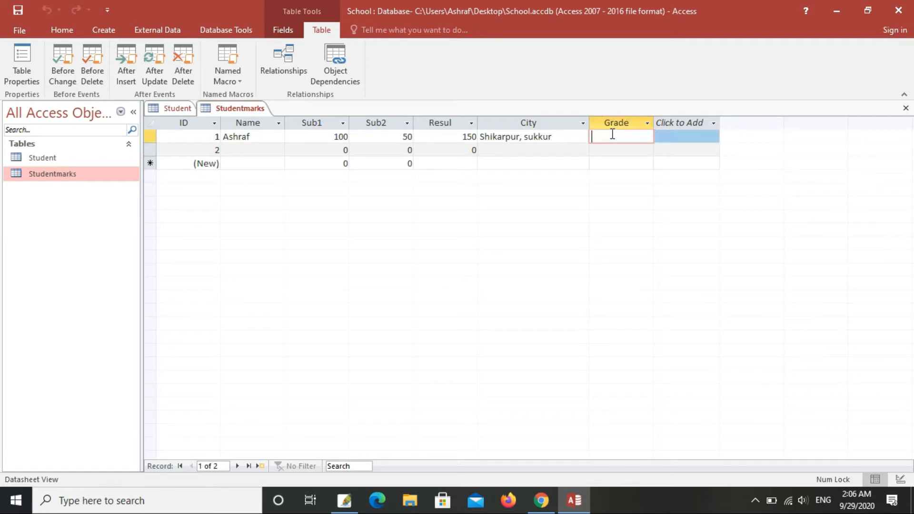
pyautogui.click(613, 123)
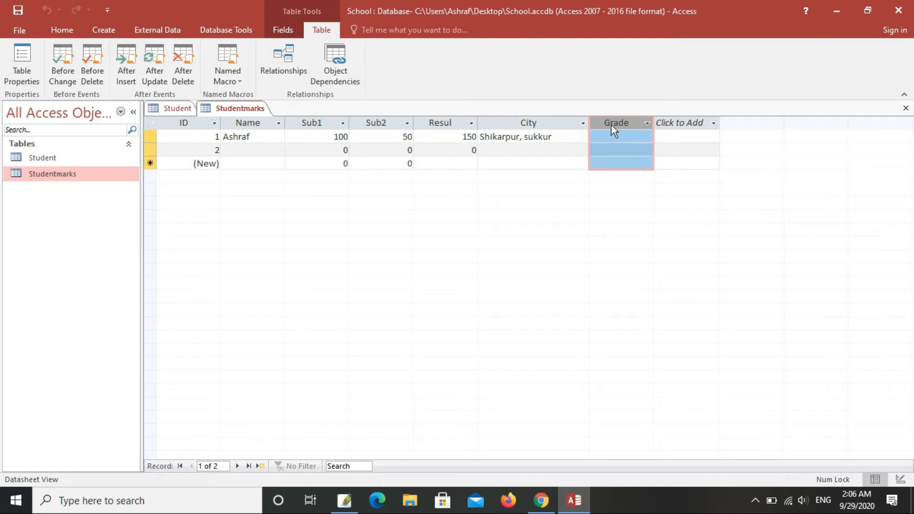
pyautogui.click(464, 141)
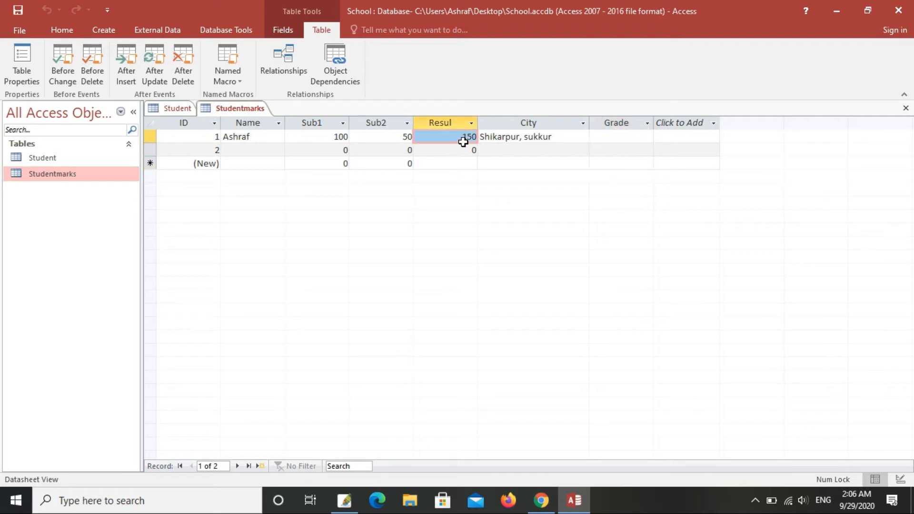
pyautogui.moveTo(462, 139); pyautogui.dragTo(478, 137)
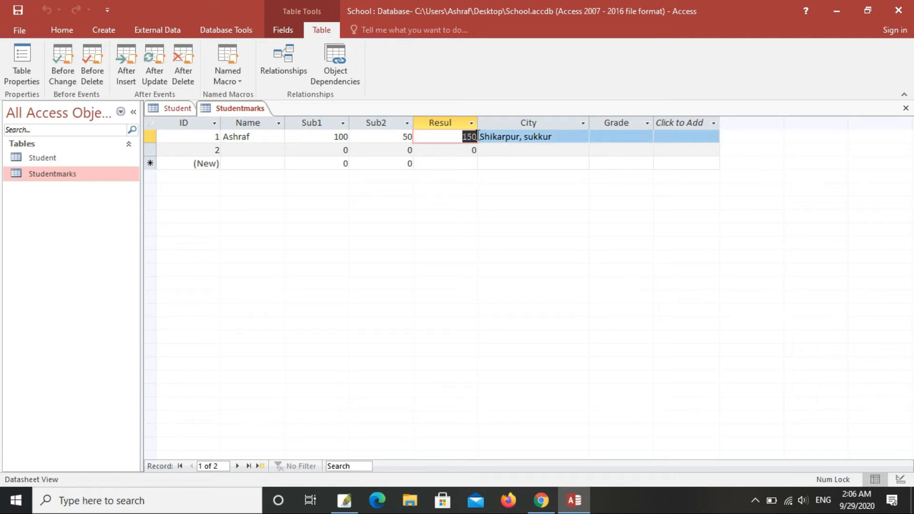
pyautogui.click(611, 137)
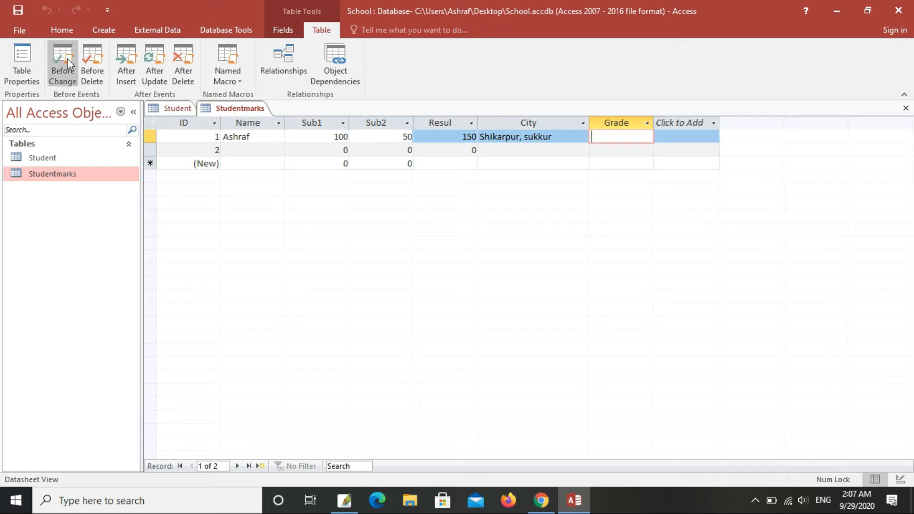
# - Create a Before Change data macro for the Studentmarks table and add an If block to it
pyautogui.click(55, 68)
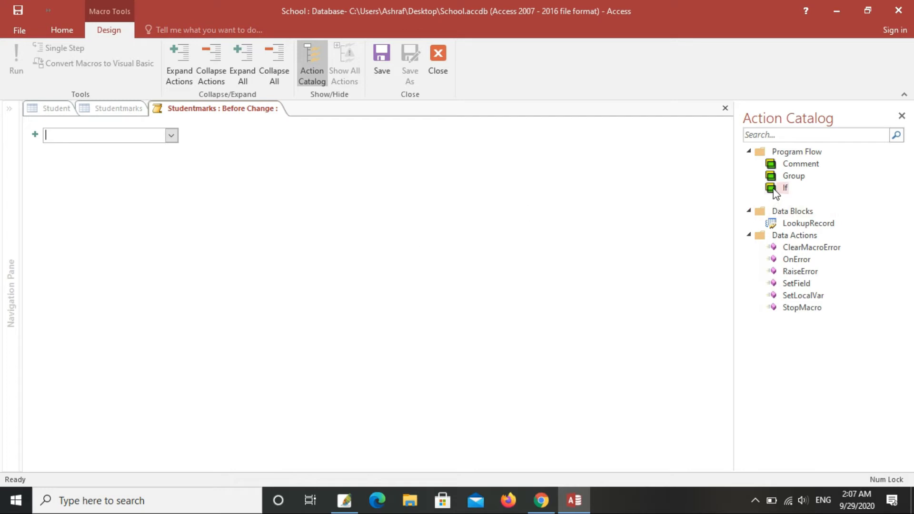
pyautogui.moveTo(777, 190)
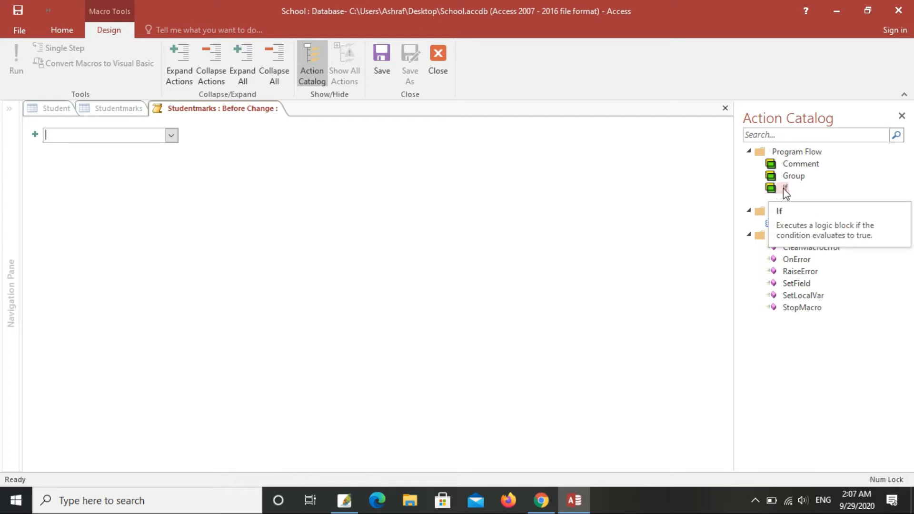
pyautogui.click(784, 187)
pyautogui.moveTo(785, 192); pyautogui.dragTo(374, 153)
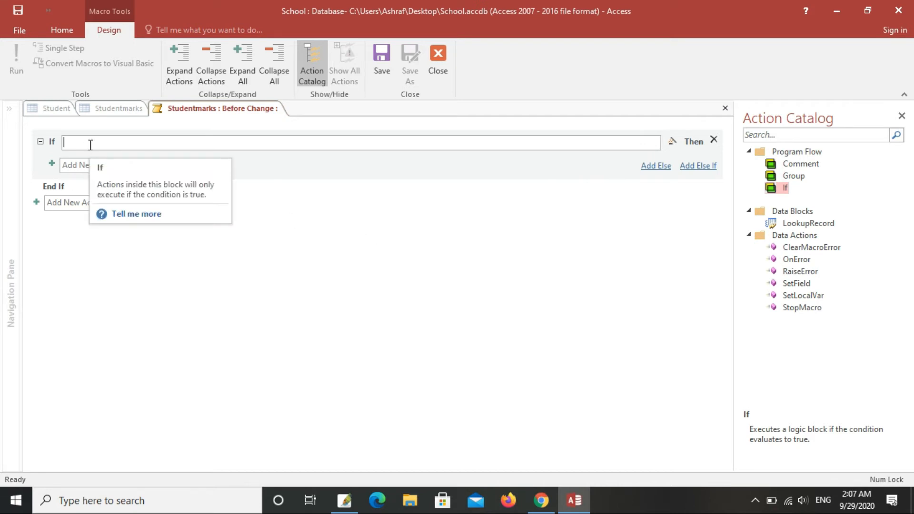
# - Set the If block's condition to [Resul]>200 and filter the action catalog by "set"
pyautogui.write('re')
pyautogui.press('BackSpace')
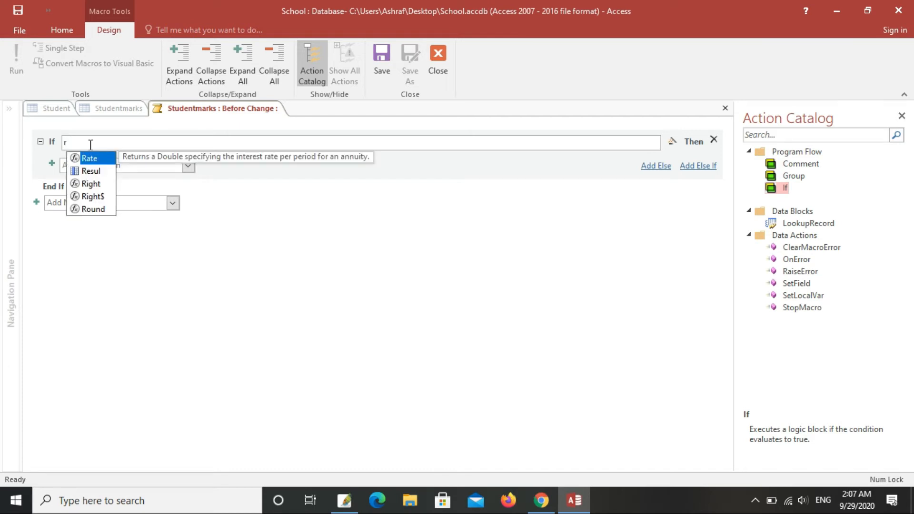
pyautogui.write('e')
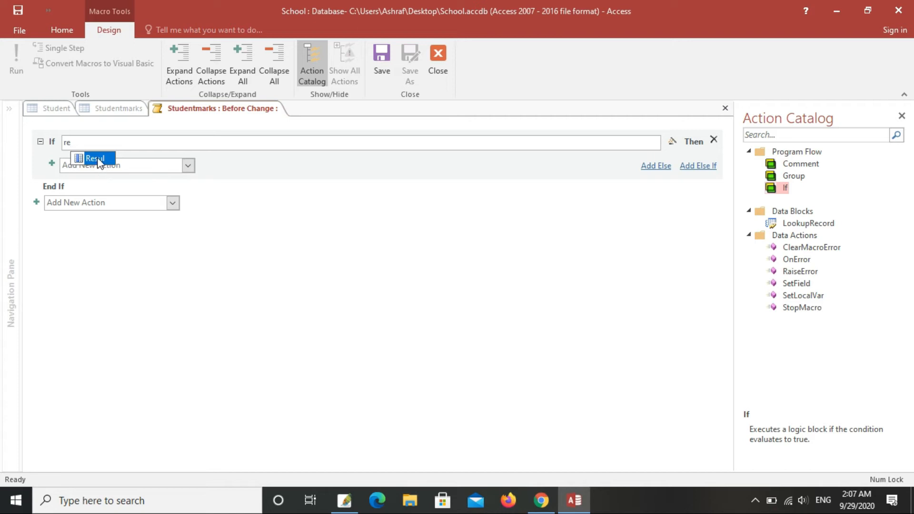
pyautogui.doubleClick(98, 160)
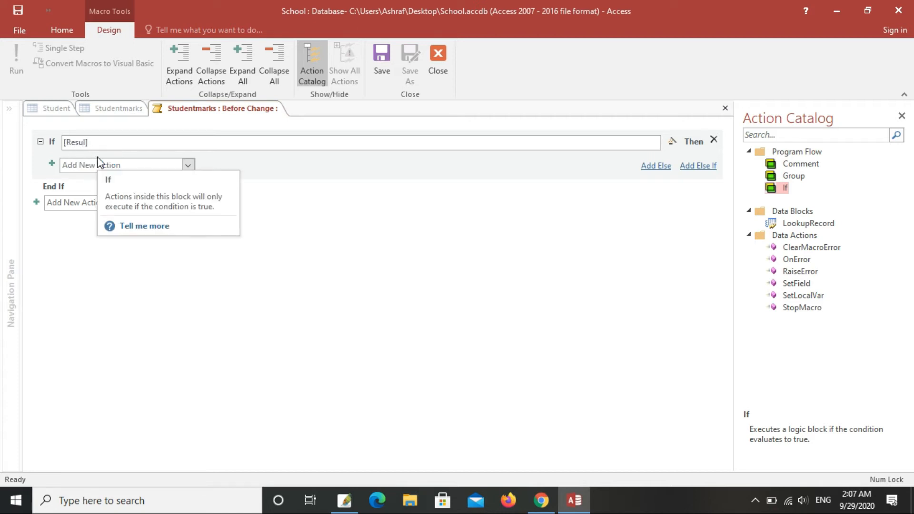
pyautogui.write('>')
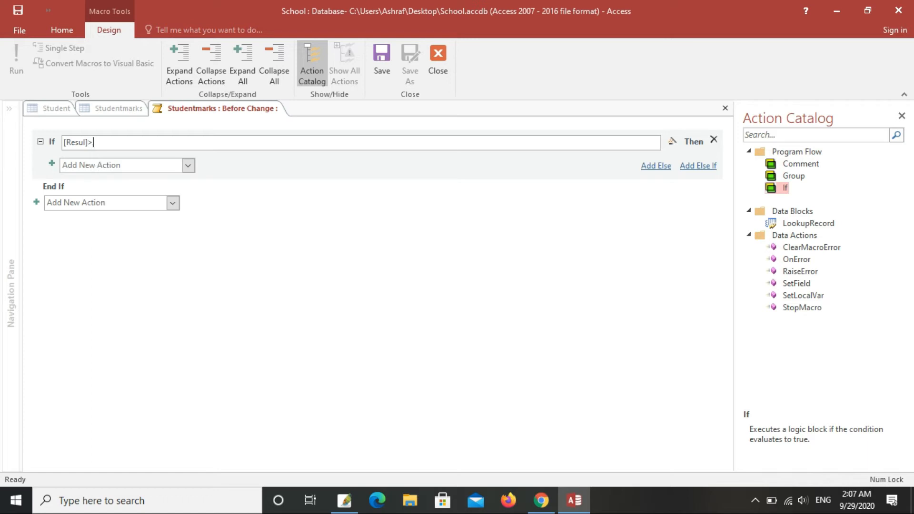
pyautogui.write('200')
pyautogui.click(778, 134)
pyautogui.write('set')
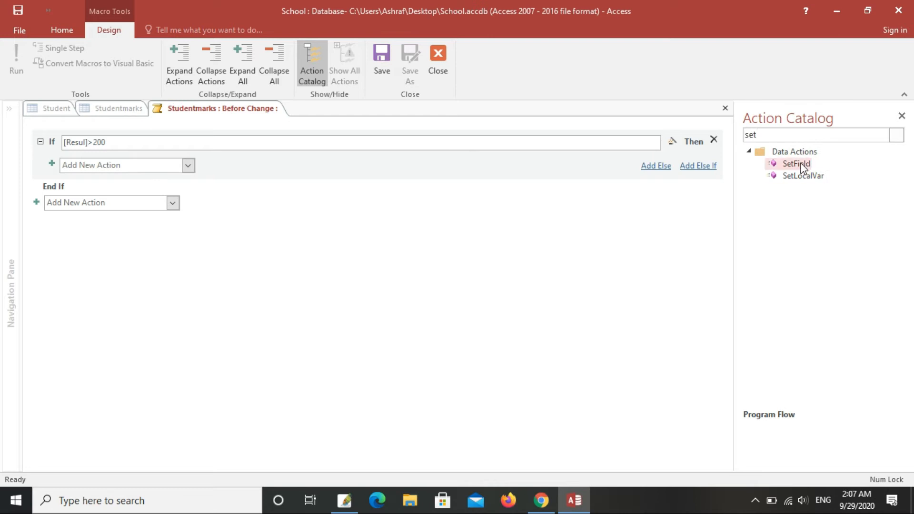
pyautogui.click(803, 166)
pyautogui.moveTo(803, 167); pyautogui.dragTo(536, 164)
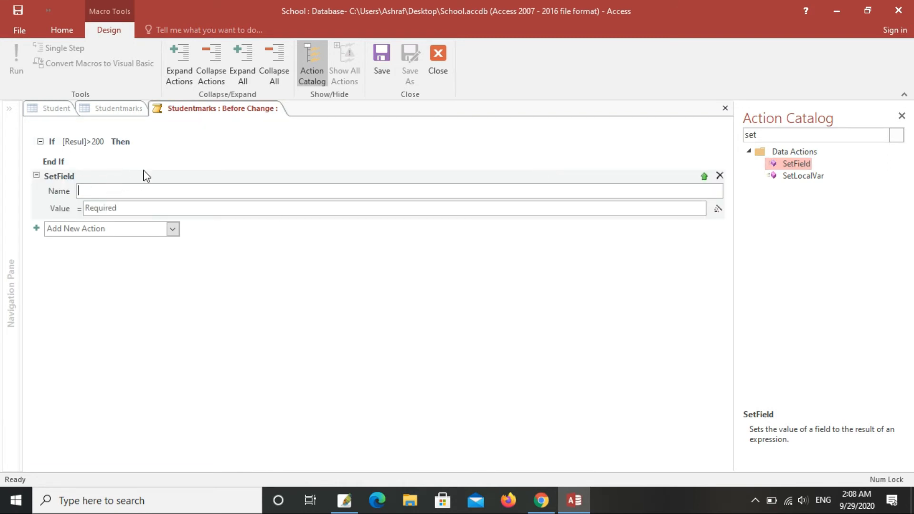
pyautogui.click(58, 162)
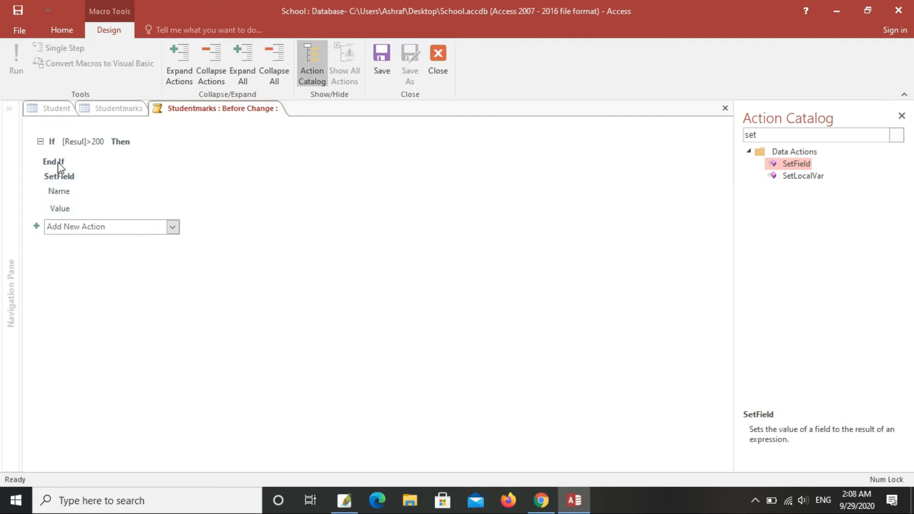
pyautogui.click(71, 177)
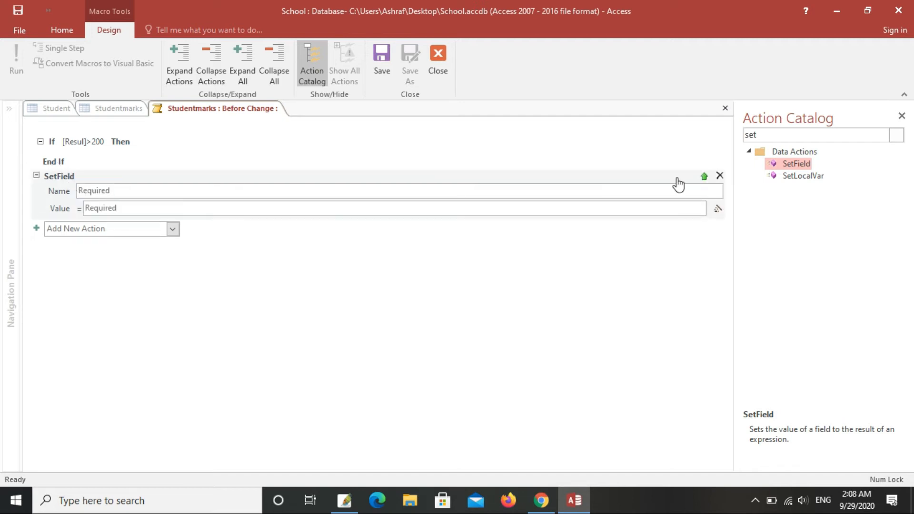
pyautogui.click(720, 176)
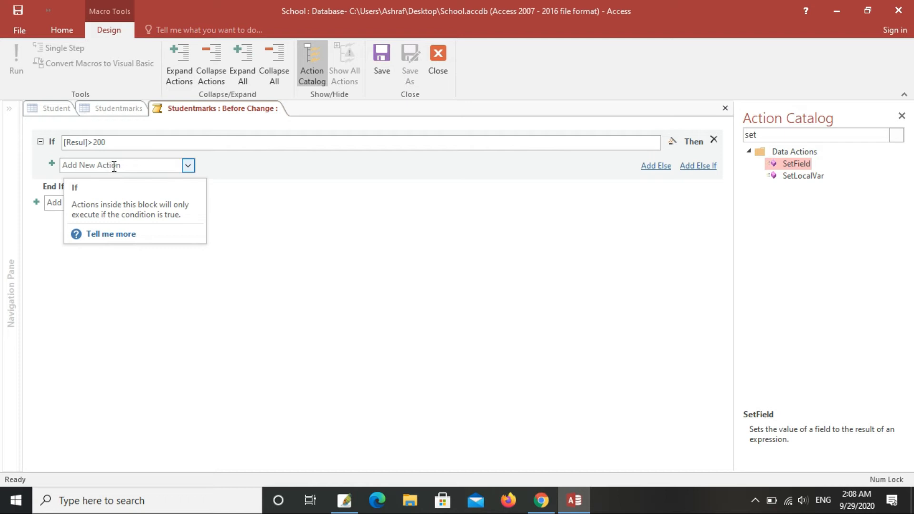
# - Add a SetField action to the If block that sets the Grade field to "A grade"
pyautogui.click(799, 165)
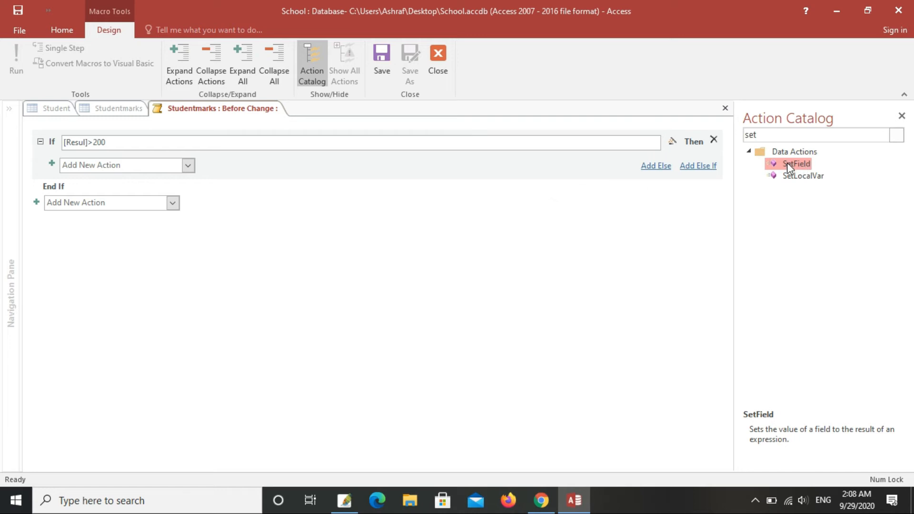
pyautogui.moveTo(806, 167); pyautogui.dragTo(177, 164)
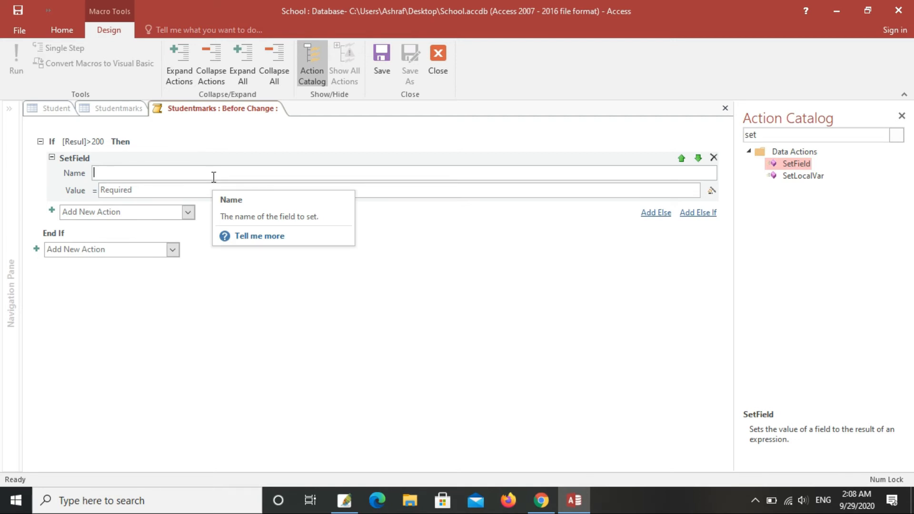
pyautogui.write('gr')
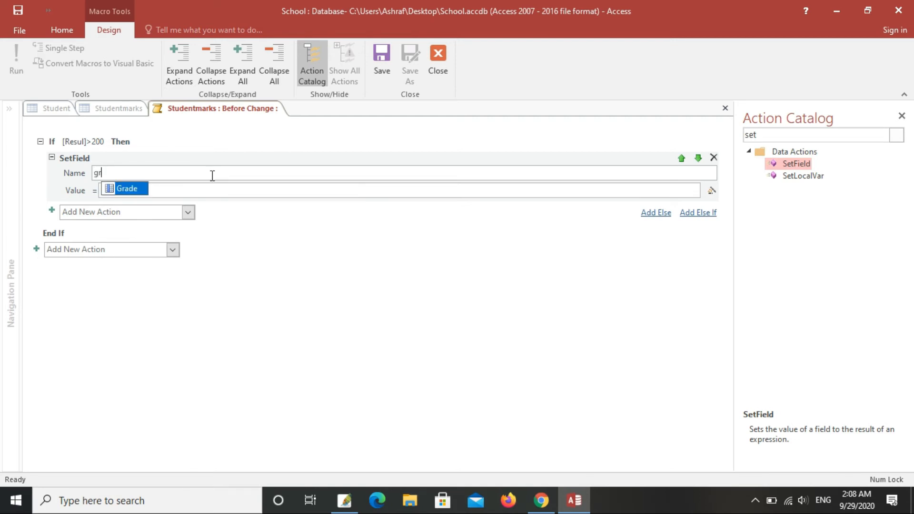
pyautogui.click(133, 189)
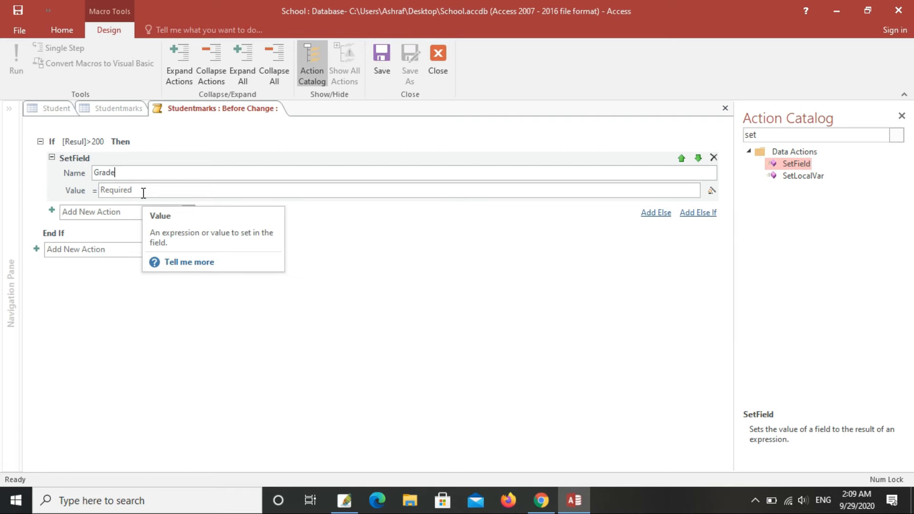
pyautogui.click(145, 193)
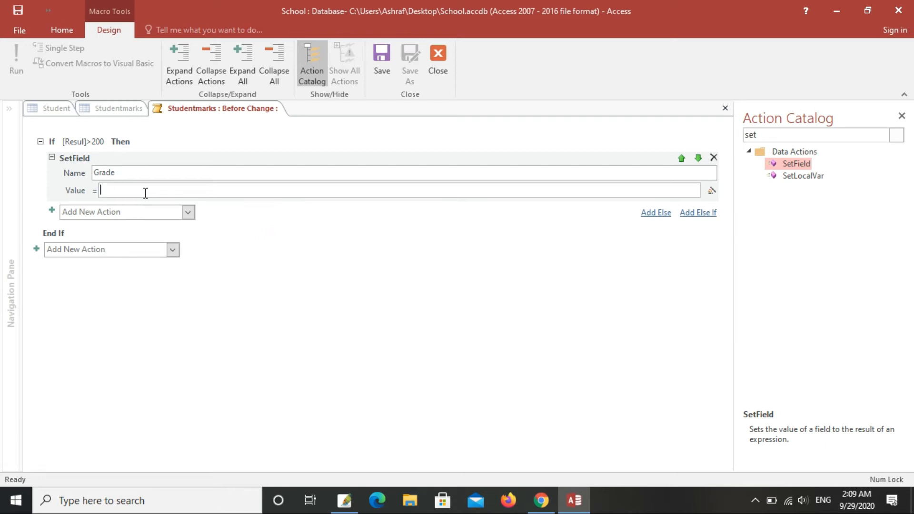
pyautogui.write('"A grade"')
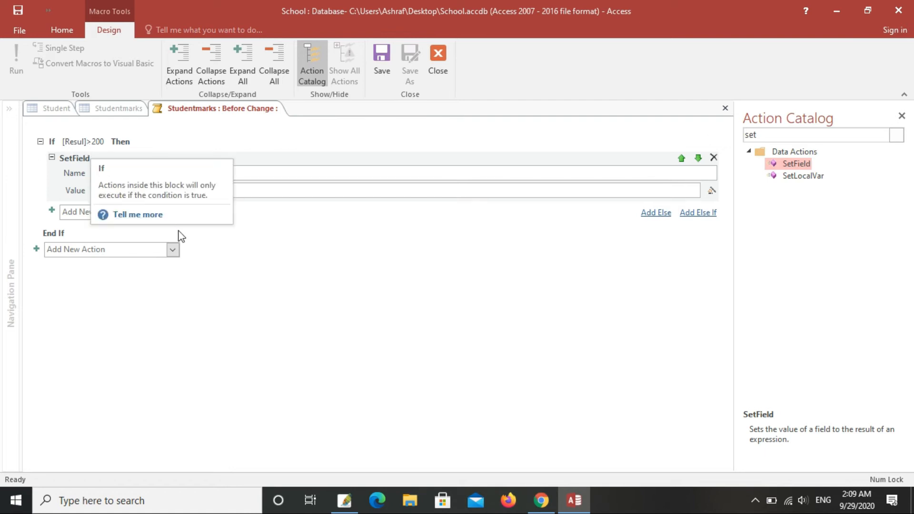
pyautogui.click(241, 229)
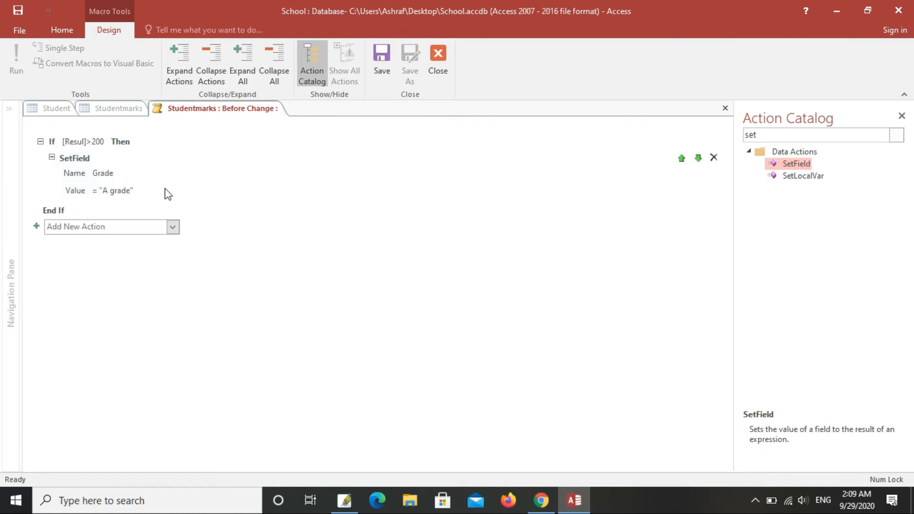
# - Add an Else If branch to the If block with the condition [Resul]<200
pyautogui.click(117, 189)
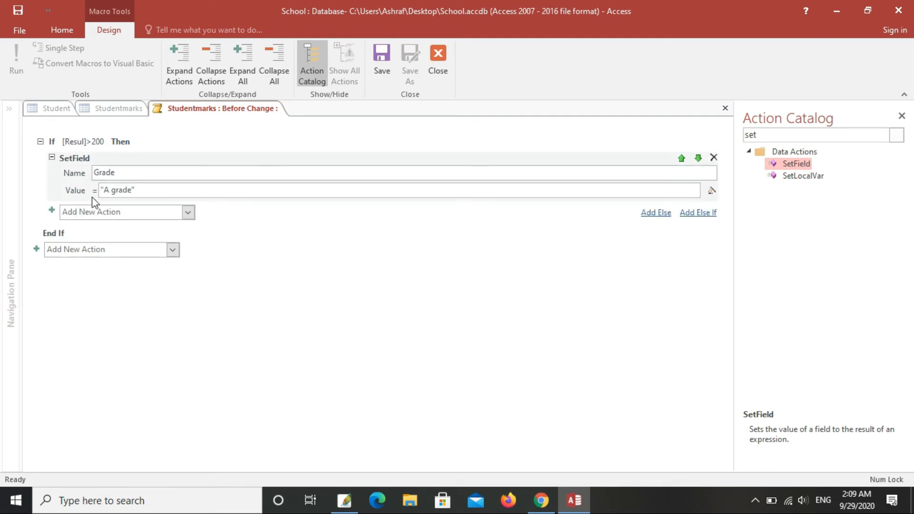
pyautogui.click(698, 213)
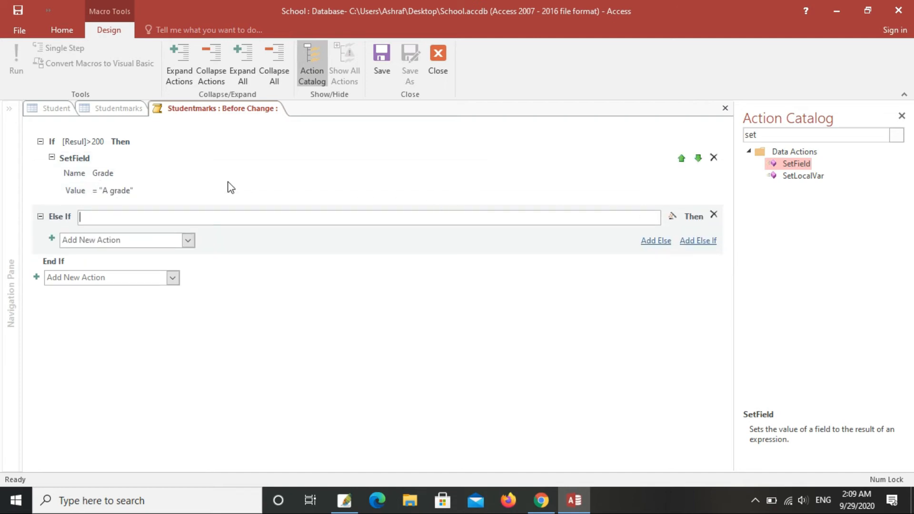
pyautogui.write('re')
pyautogui.doubleClick(111, 236)
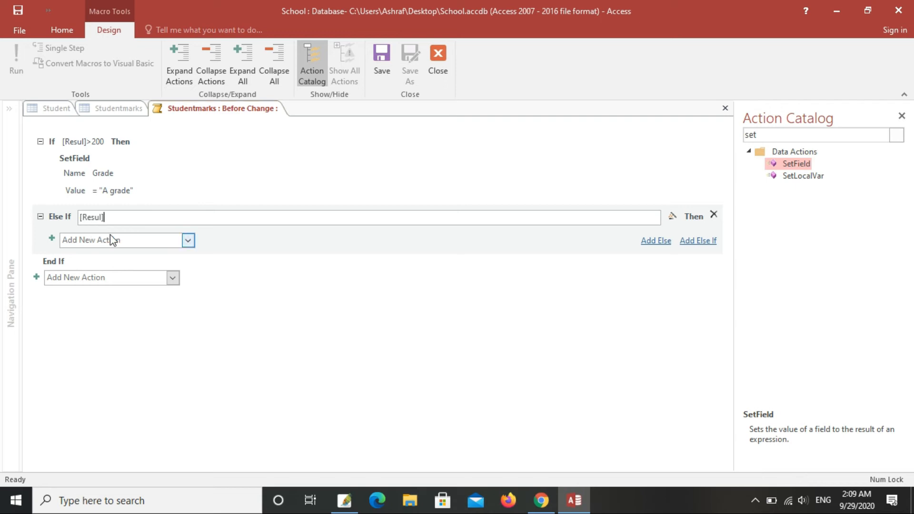
pyautogui.write('<200')
pyautogui.moveTo(122, 217); pyautogui.dragTo(105, 218)
pyautogui.click(130, 220)
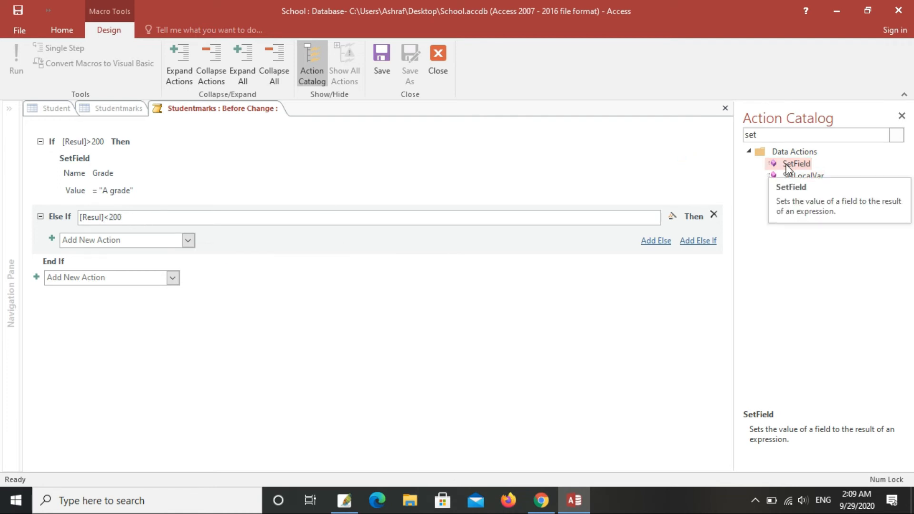
# - Add a SetField action inside the Else If branch and choose Grade as the field to set
pyautogui.moveTo(794, 168); pyautogui.dragTo(453, 230)
pyautogui.moveTo(393, 226); pyautogui.dragTo(312, 248)
pyautogui.moveTo(236, 249); pyautogui.dragTo(189, 241)
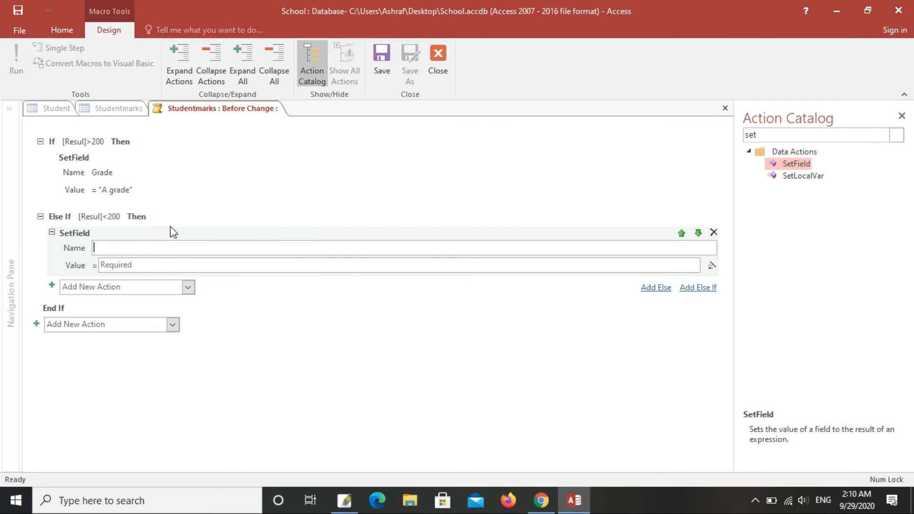
pyautogui.write('ge')
pyautogui.press('BackSpace')
pyautogui.write('r')
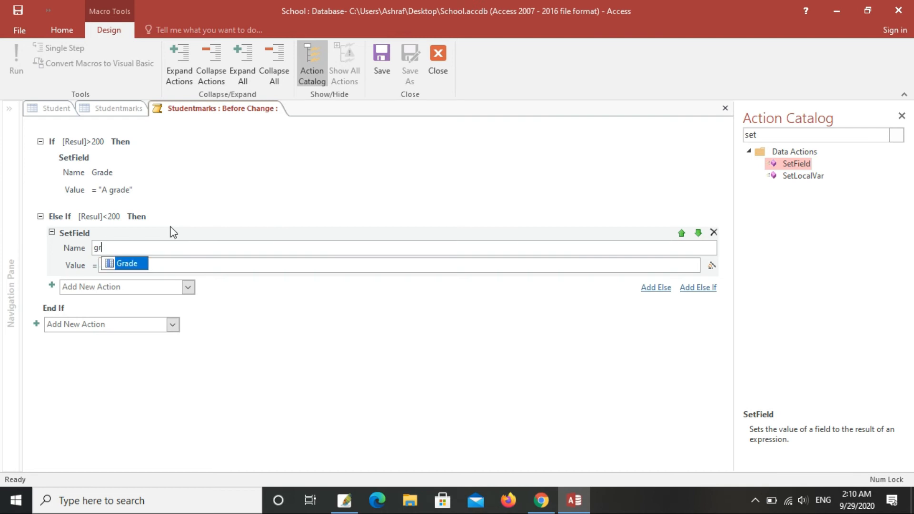
pyautogui.click(144, 263)
# - Set the value of the Else If branch's SetField action to "Fail" and close the macro, saving its changes
pyautogui.click(144, 265)
pyautogui.write('Fail')
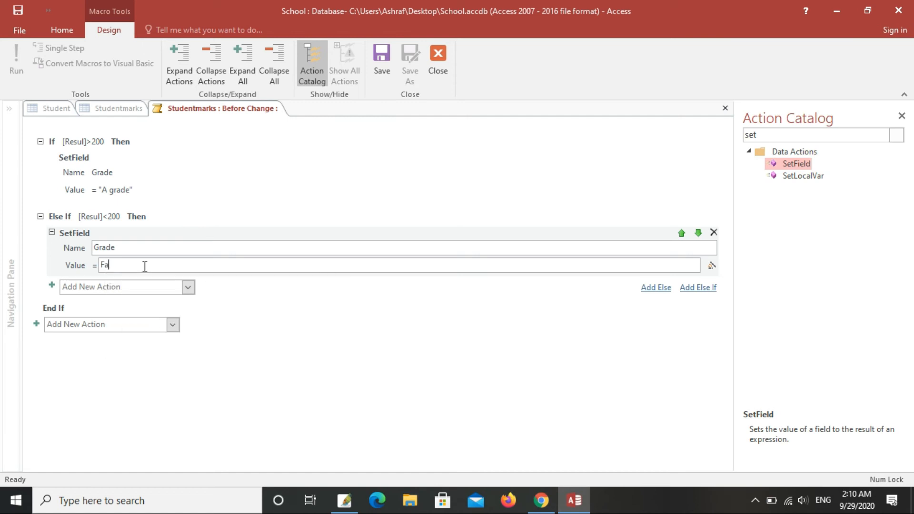
pyautogui.press('BackSpace')
pyautogui.press('BackSpace')
pyautogui.press('BackSpace')
pyautogui.press('BackSpace')
pyautogui.write('"Fail"')
pyautogui.click(347, 206)
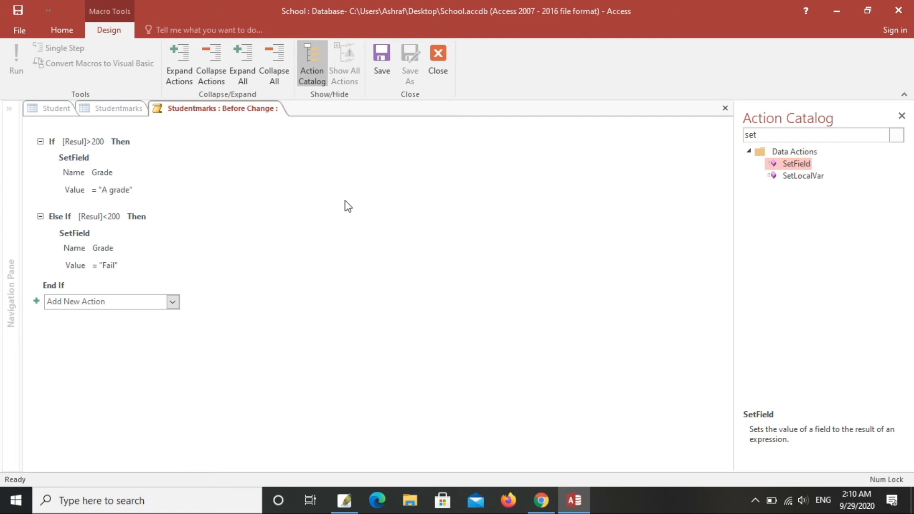
pyautogui.click(438, 75)
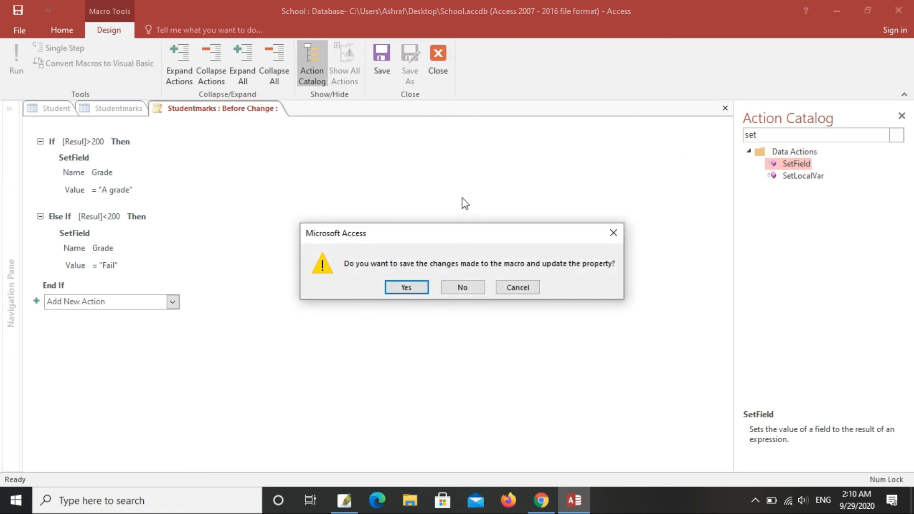
pyautogui.click(411, 290)
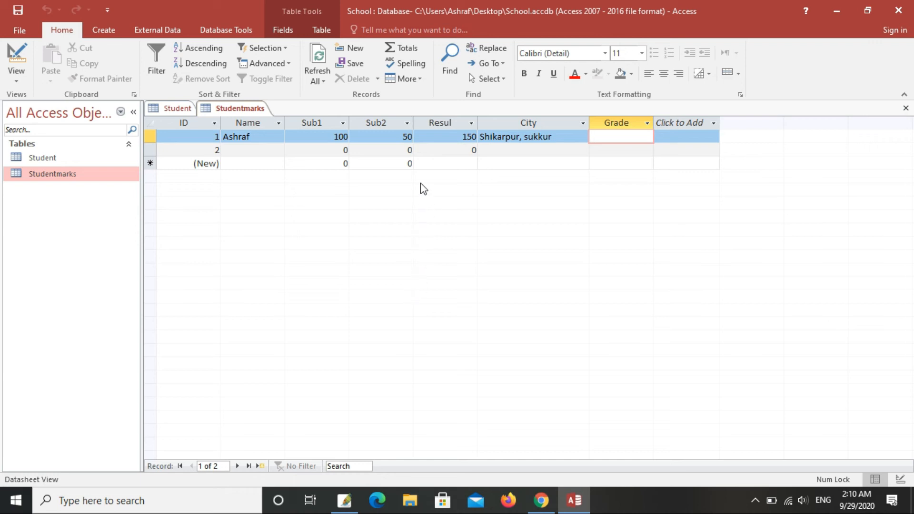
# - Fill in record 2 of Studentmarks with a student name, Sub1 200 and Sub2 200, and check its Grade and Resul fields
pyautogui.click(433, 151)
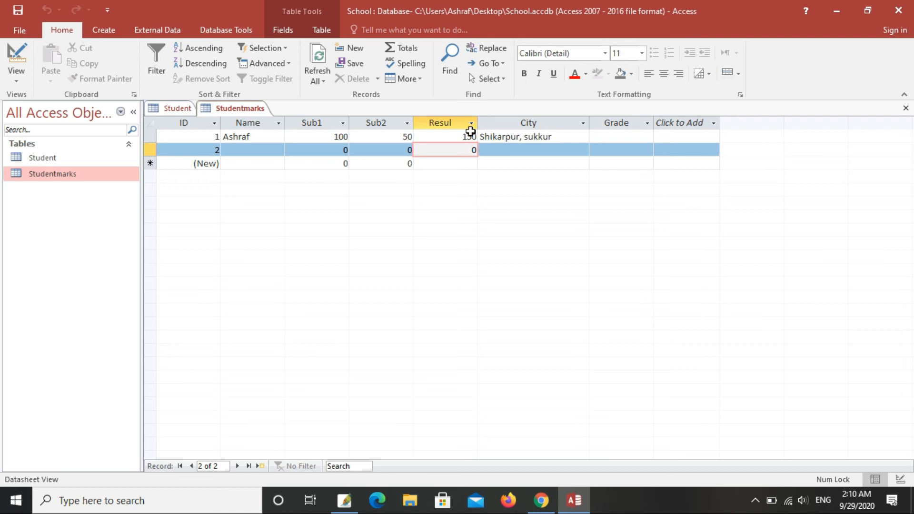
pyautogui.click(233, 151)
pyautogui.write('Abs')
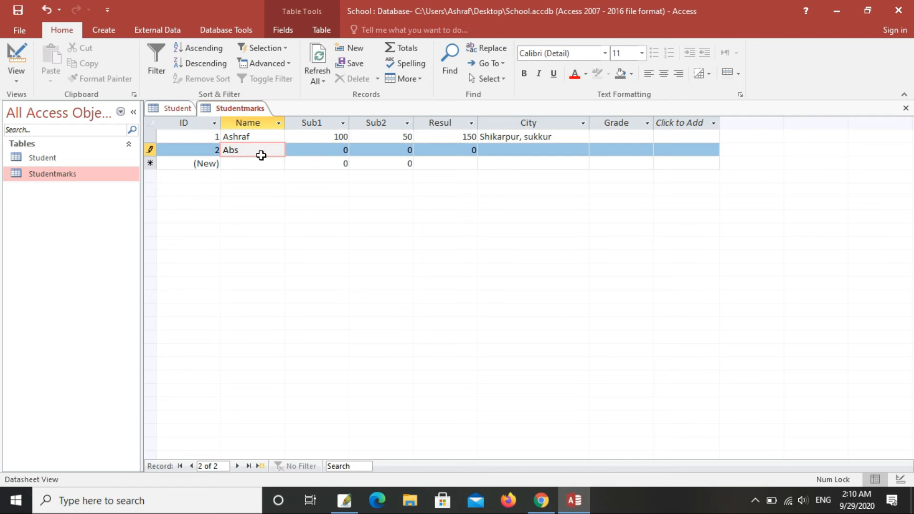
pyautogui.click(321, 151)
pyautogui.write('200')
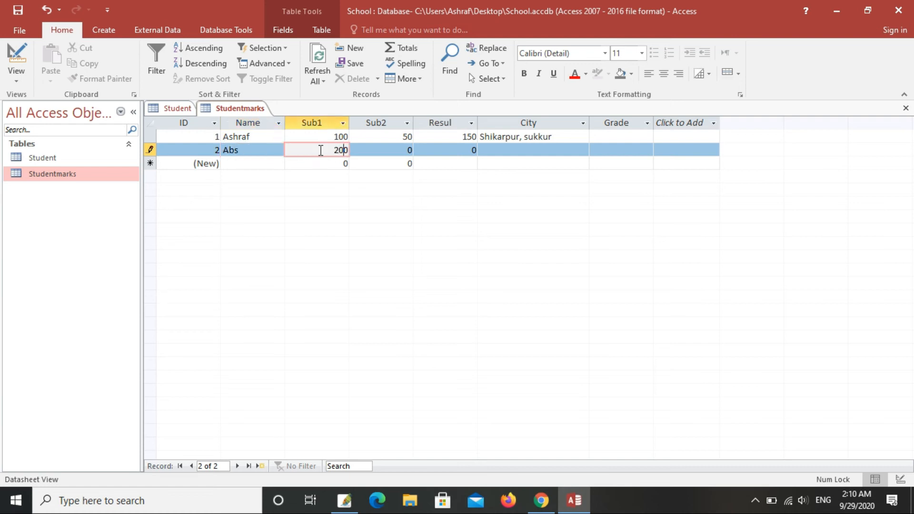
pyautogui.click(388, 148)
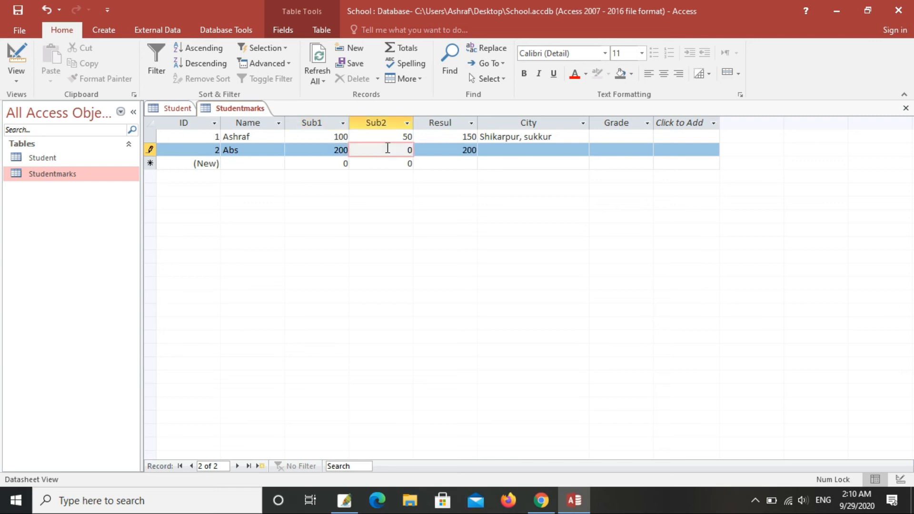
pyautogui.write('200')
pyautogui.click(439, 163)
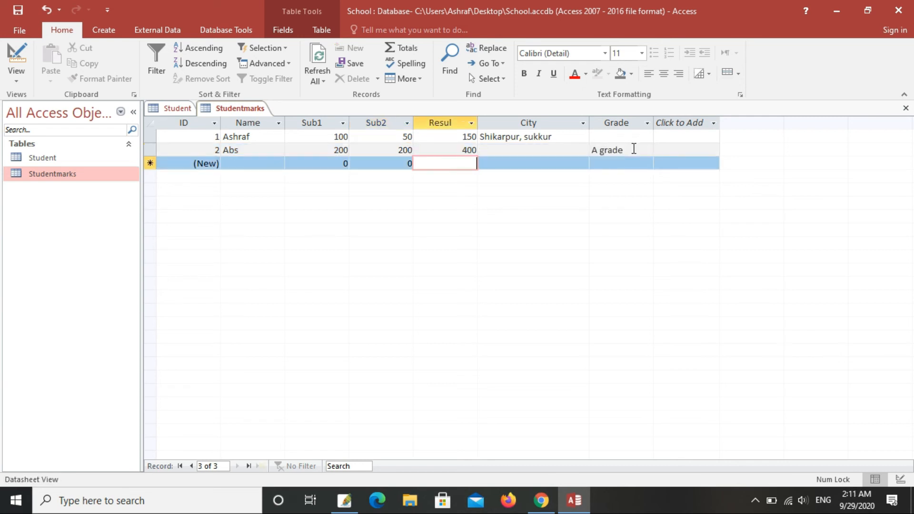
pyautogui.click(592, 150)
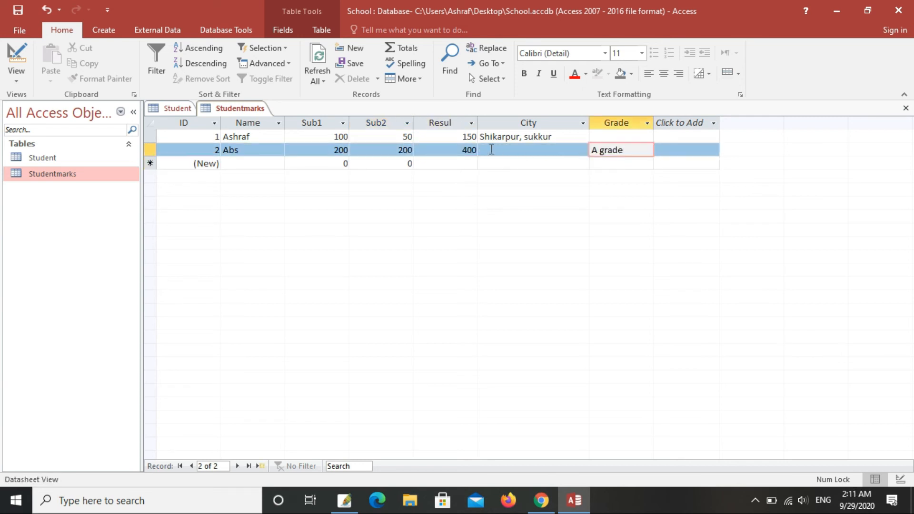
pyautogui.click(450, 149)
pyautogui.moveTo(449, 149); pyautogui.dragTo(485, 150)
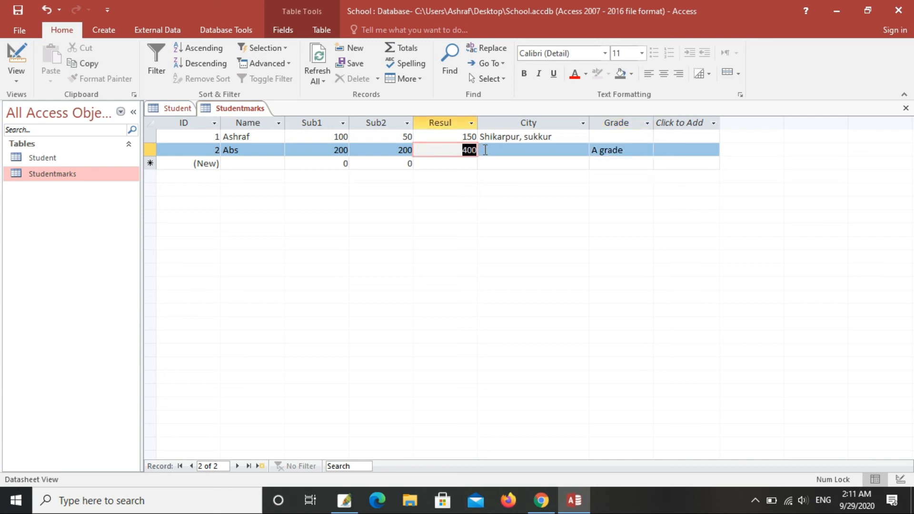
pyautogui.click(460, 151)
pyautogui.click(405, 151)
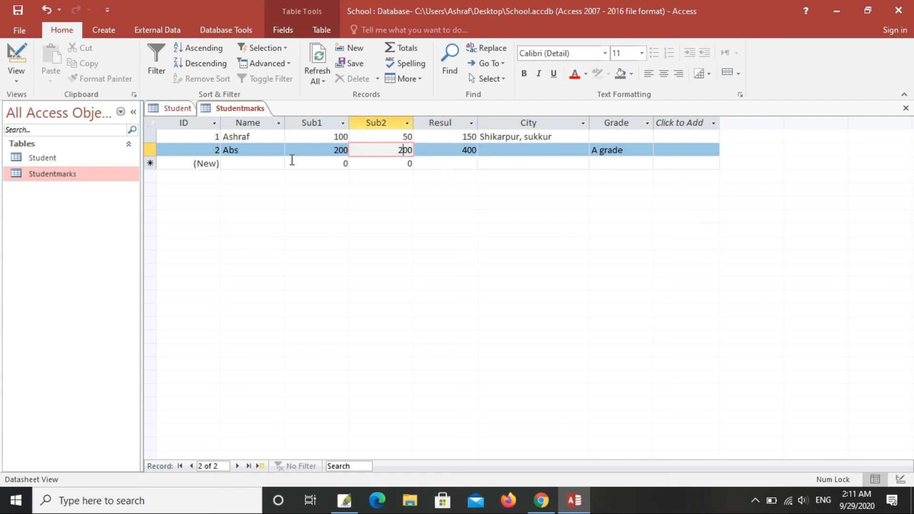
# - Add a third Studentmarks record named abc with Sub1 20 and Sub2 30, and check its Grade field
pyautogui.click(266, 162)
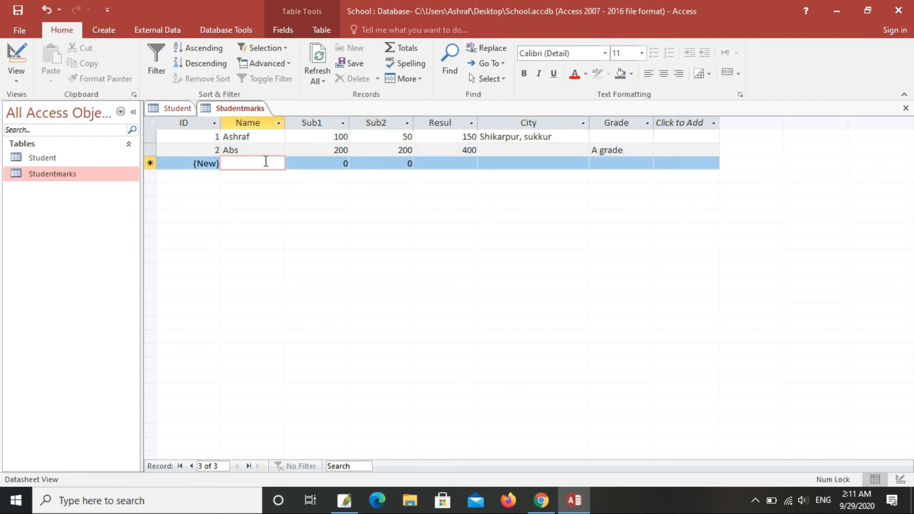
pyautogui.write('a')
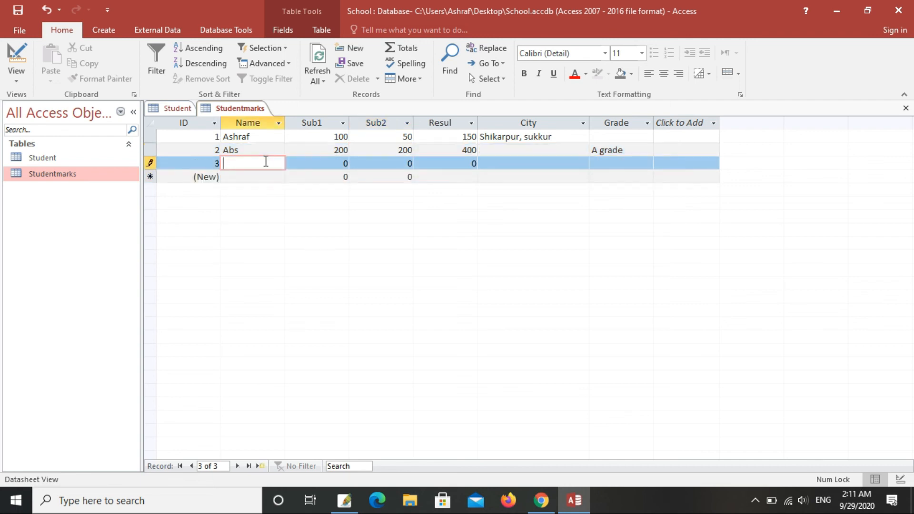
pyautogui.write('bc')
pyautogui.click(315, 164)
pyautogui.write('2')
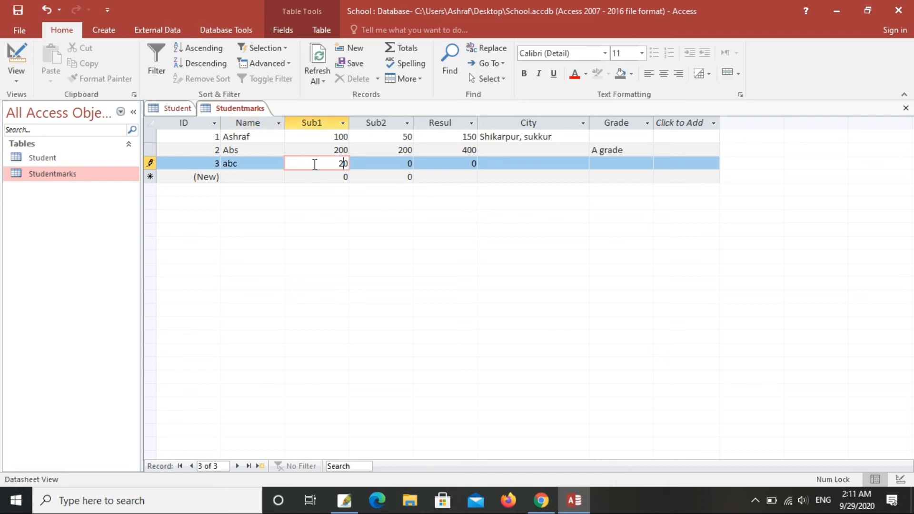
pyautogui.click(385, 166)
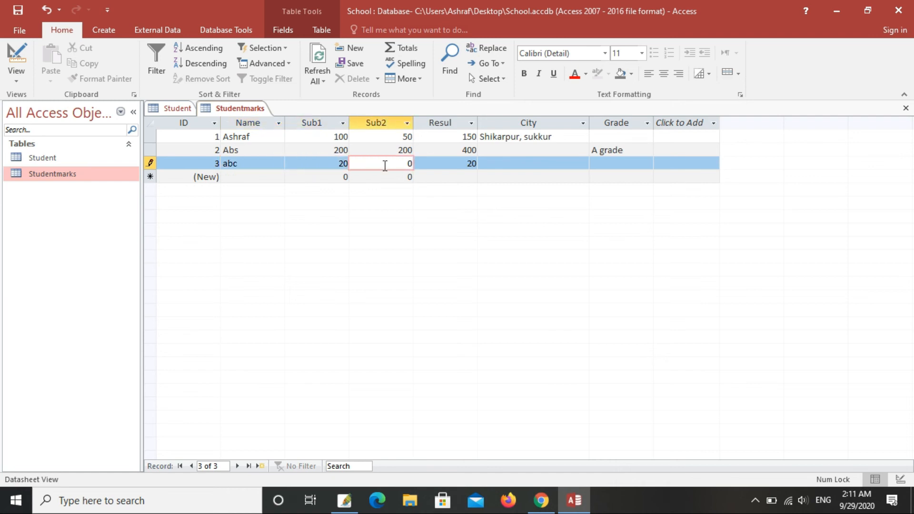
pyautogui.click(449, 174)
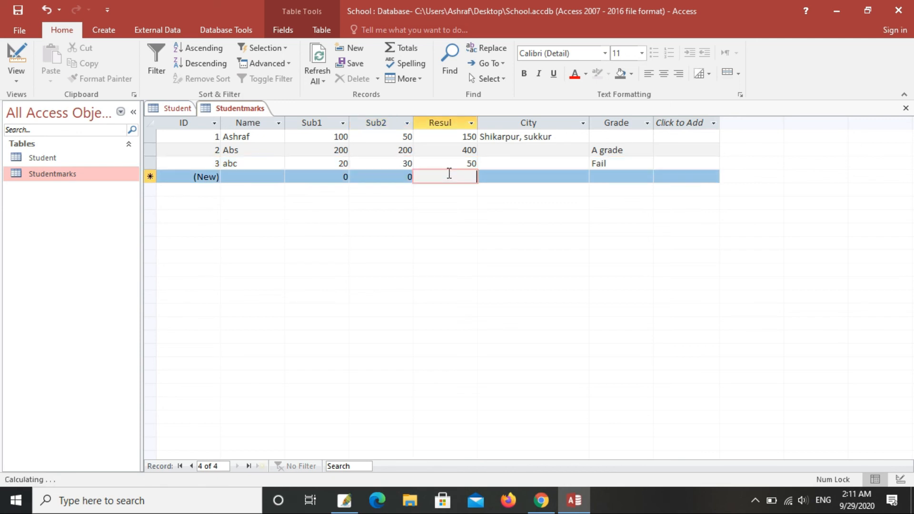
pyautogui.click(613, 164)
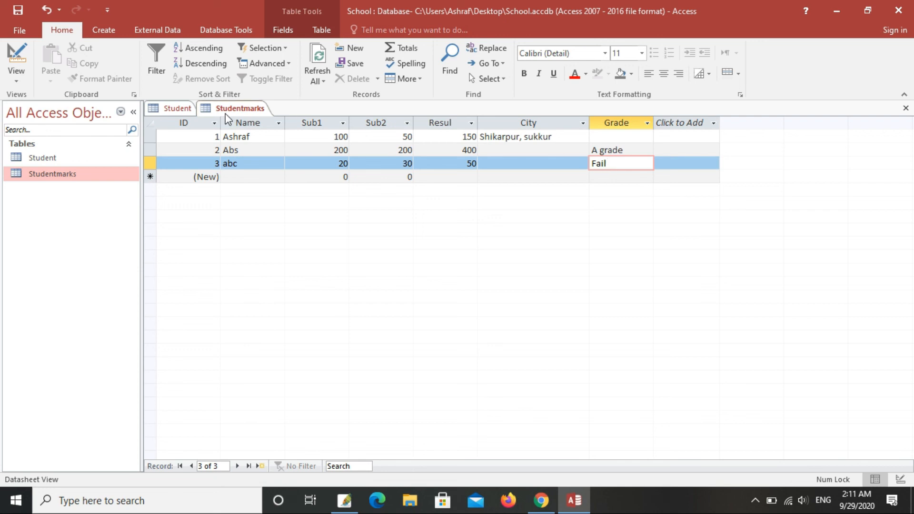
# - Reopen the Before Change macro of Studentmarks to review its If and Else If logic, and close it
pyautogui.click(321, 30)
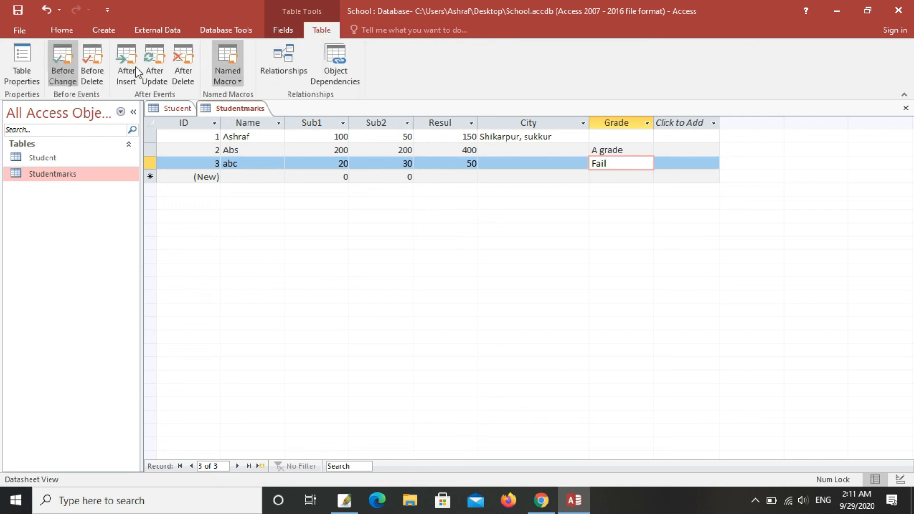
pyautogui.click(63, 68)
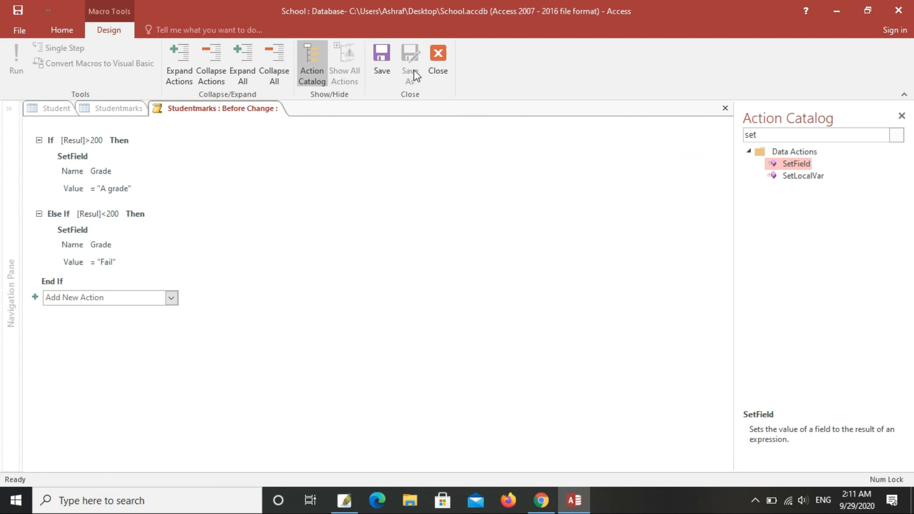
pyautogui.click(444, 68)
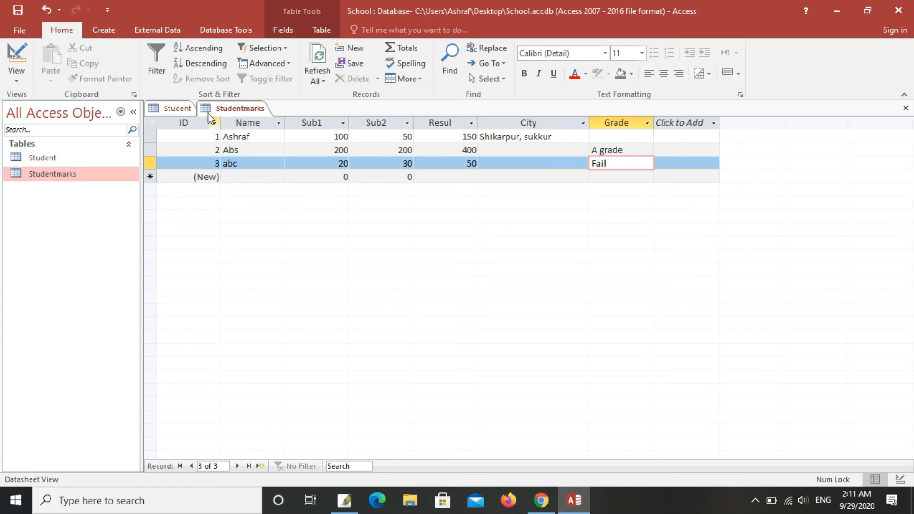
# - Examine the description of the Before Delete event and select the ID cell of the first Studentmarks record
pyautogui.click(321, 30)
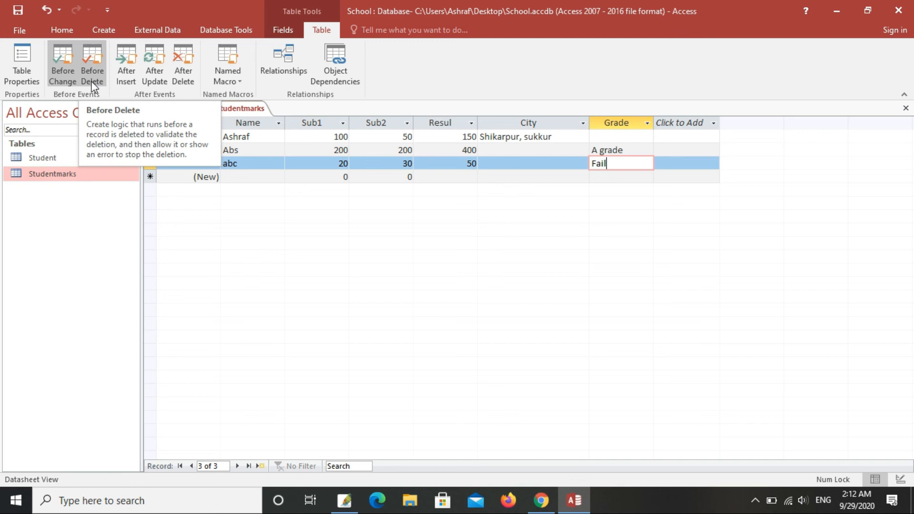
pyautogui.click(235, 137)
pyautogui.click(198, 137)
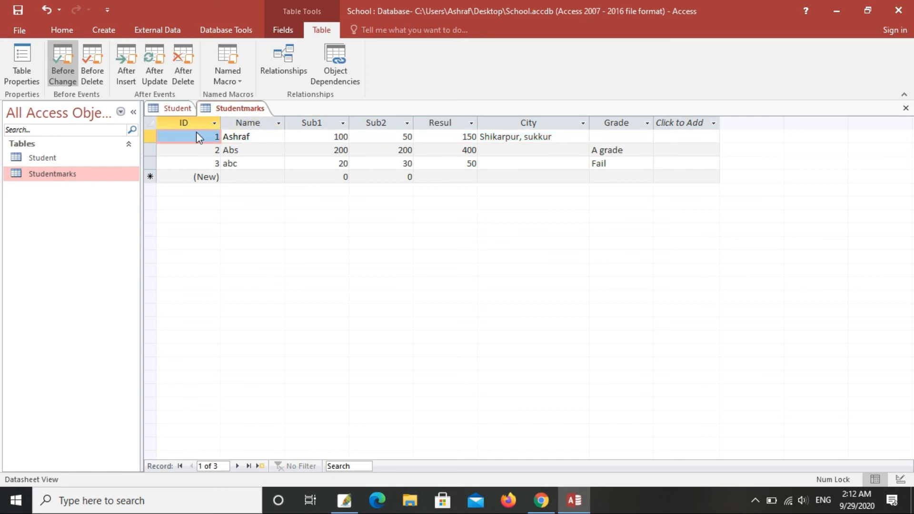